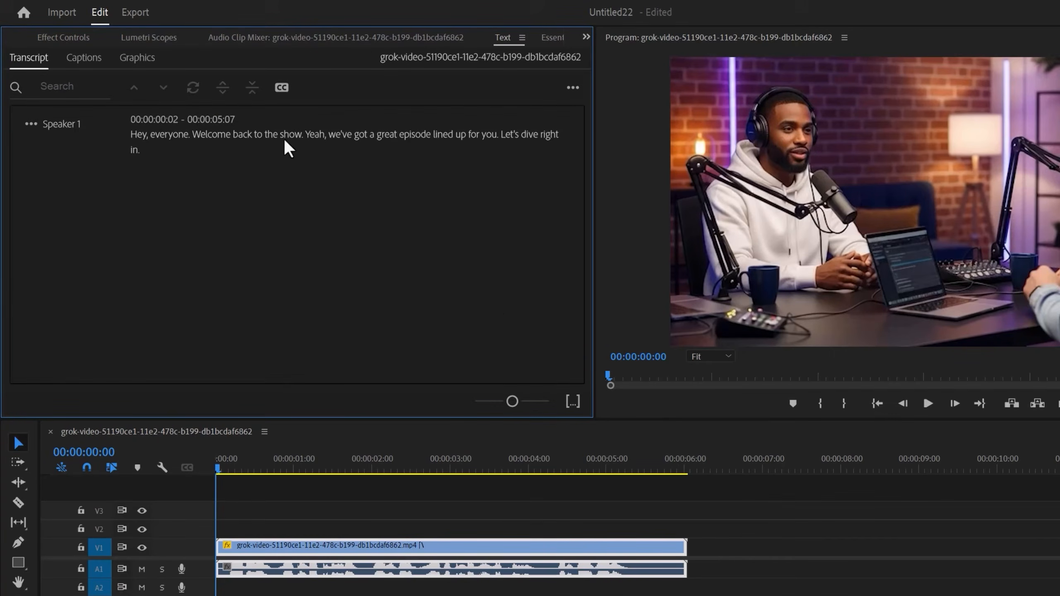
# Open the Speaker 1 transcript text for editing, check the word "show", and leave the text as it is
pyautogui.click(284, 140)
pyautogui.doubleClick(284, 139)
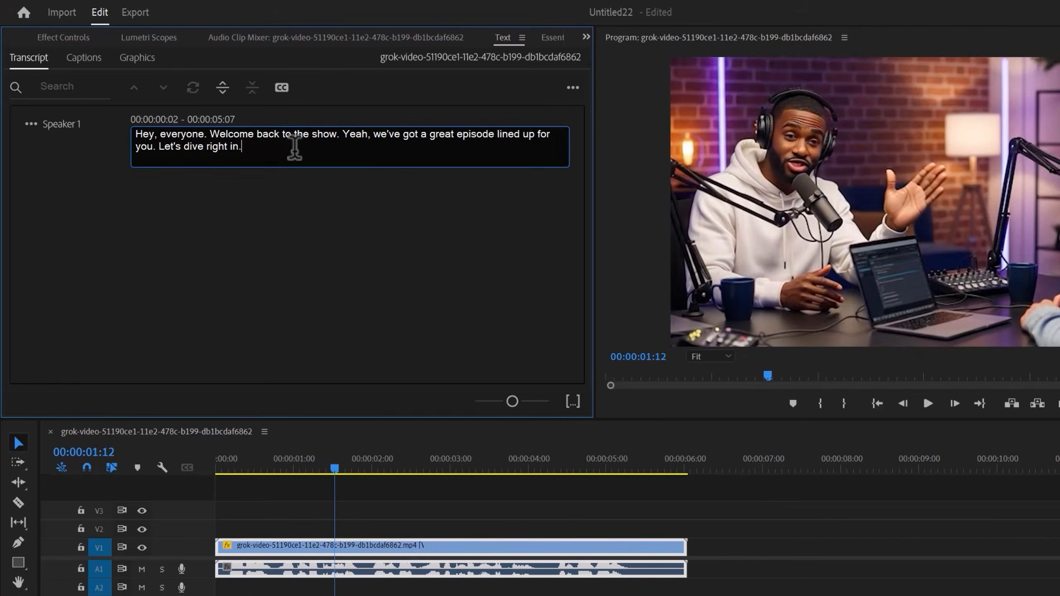
pyautogui.doubleClick(325, 137)
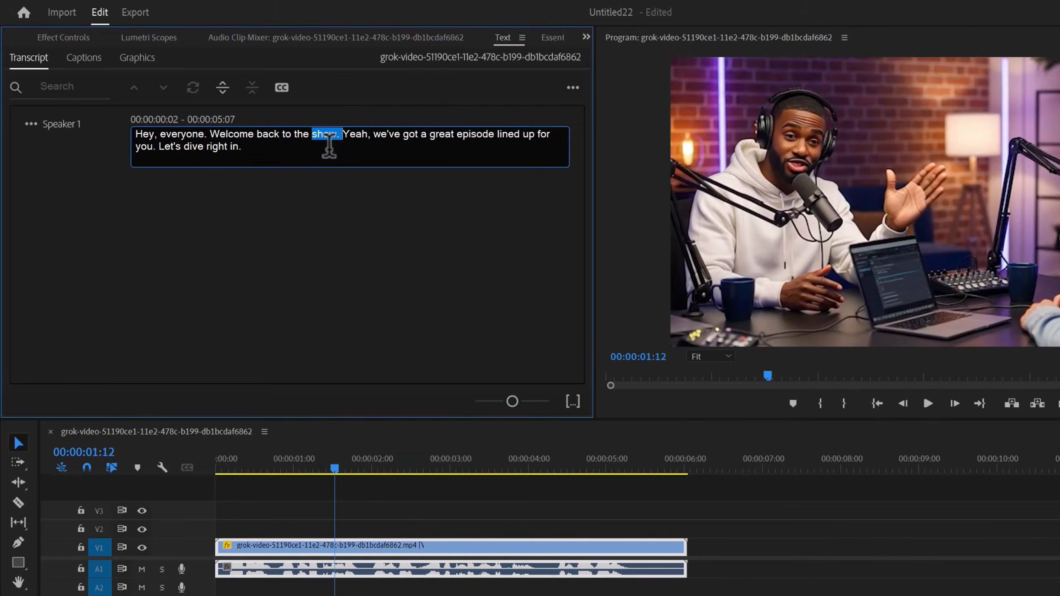
pyautogui.click(311, 185)
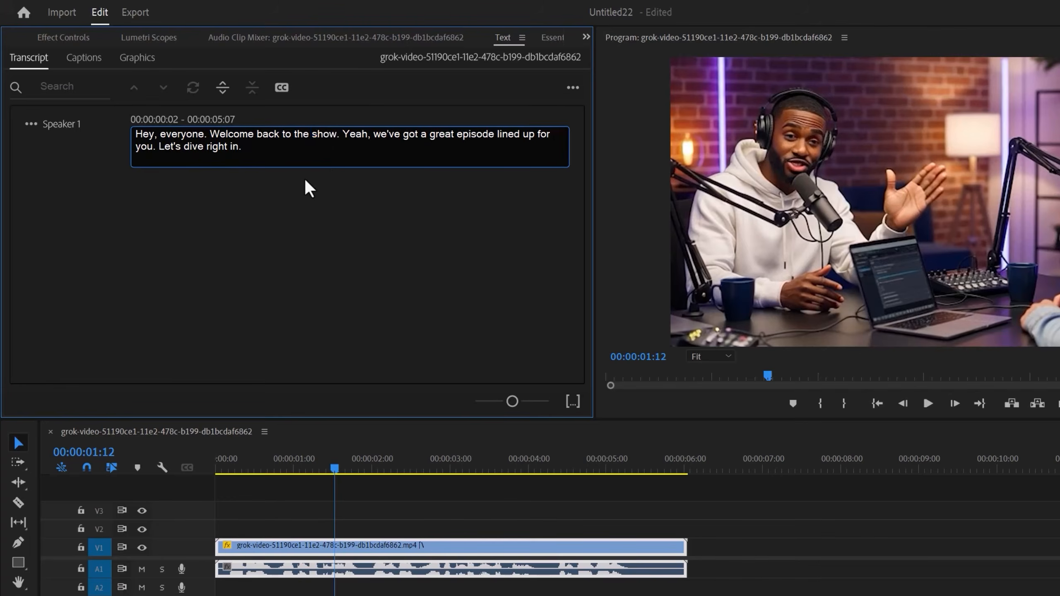
# Create captions from the transcript as single-line subtitles with a maximum length of 17 characters
pyautogui.click(282, 89)
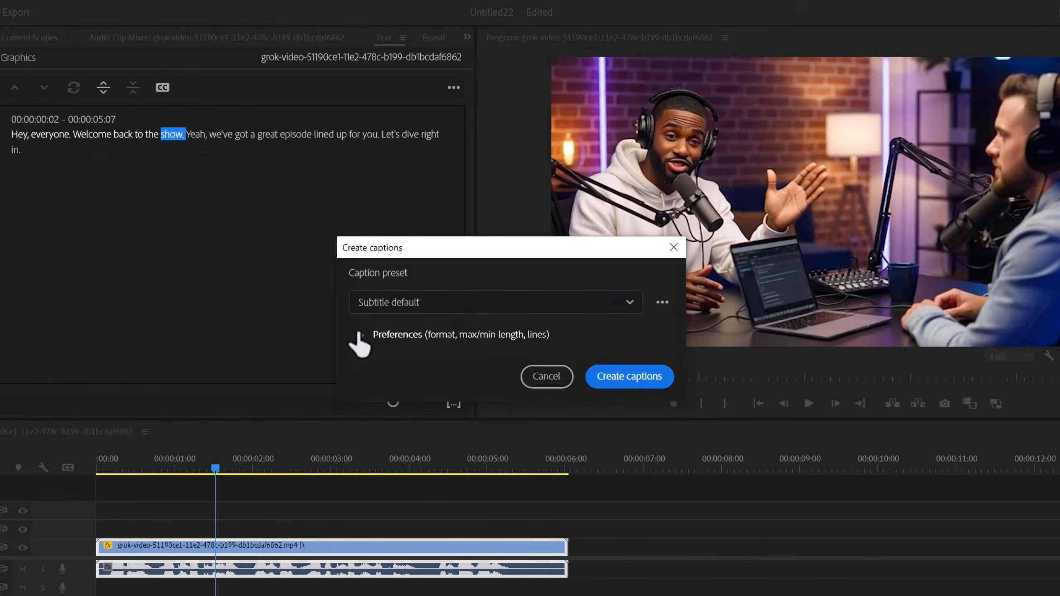
pyautogui.click(360, 335)
pyautogui.moveTo(514, 350); pyautogui.dragTo(399, 356)
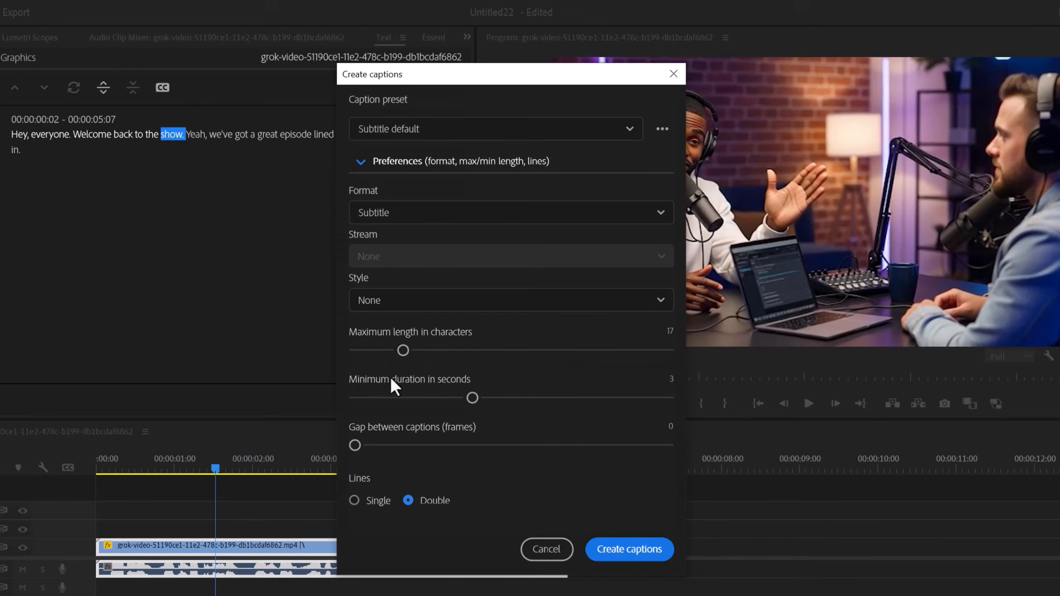
pyautogui.click(354, 501)
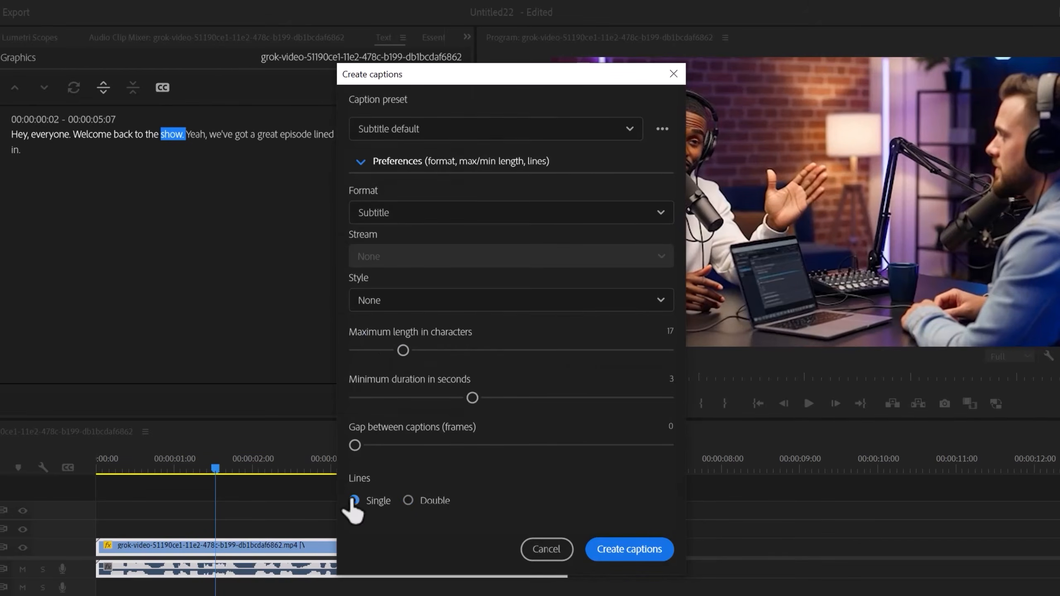
pyautogui.click(628, 549)
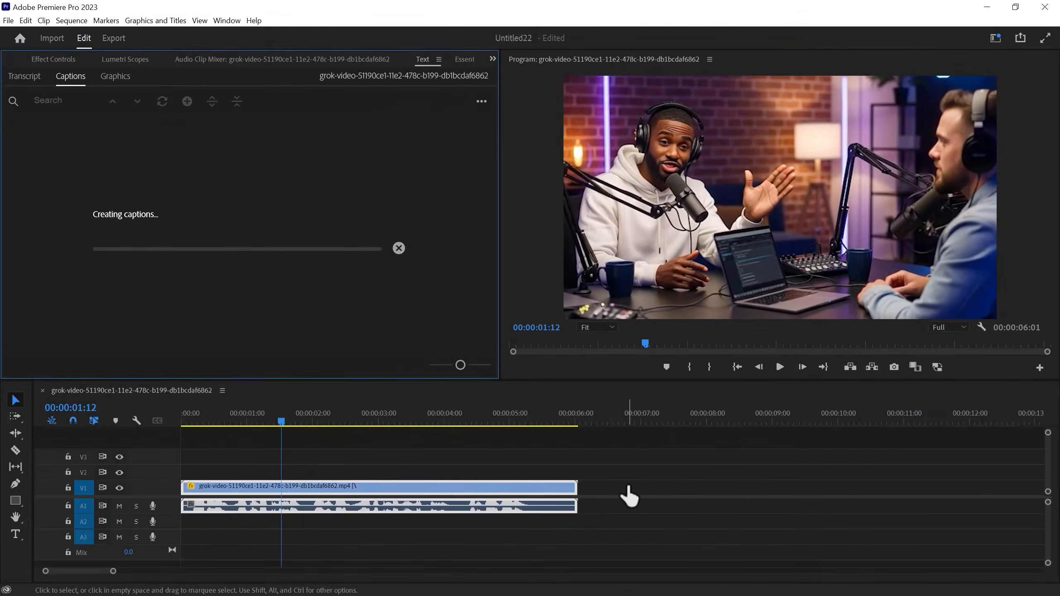
# Place all the subtitle captions in the centre zone of the frame and upgrade them to graphics
pyautogui.moveTo(289, 417); pyautogui.dragTo(299, 418)
pyautogui.moveTo(565, 434); pyautogui.dragTo(203, 434)
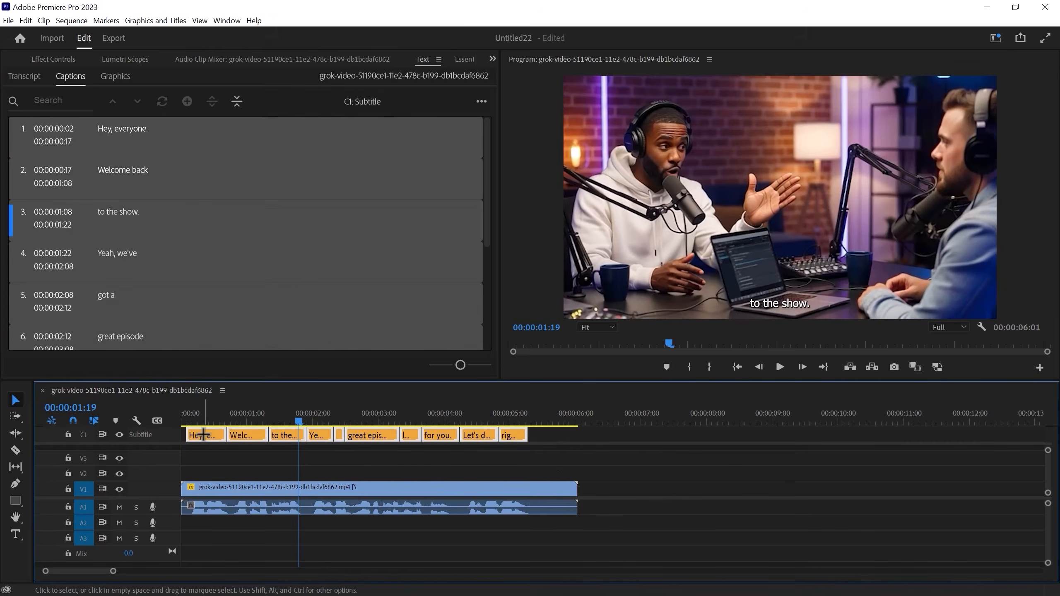
pyautogui.click(493, 57)
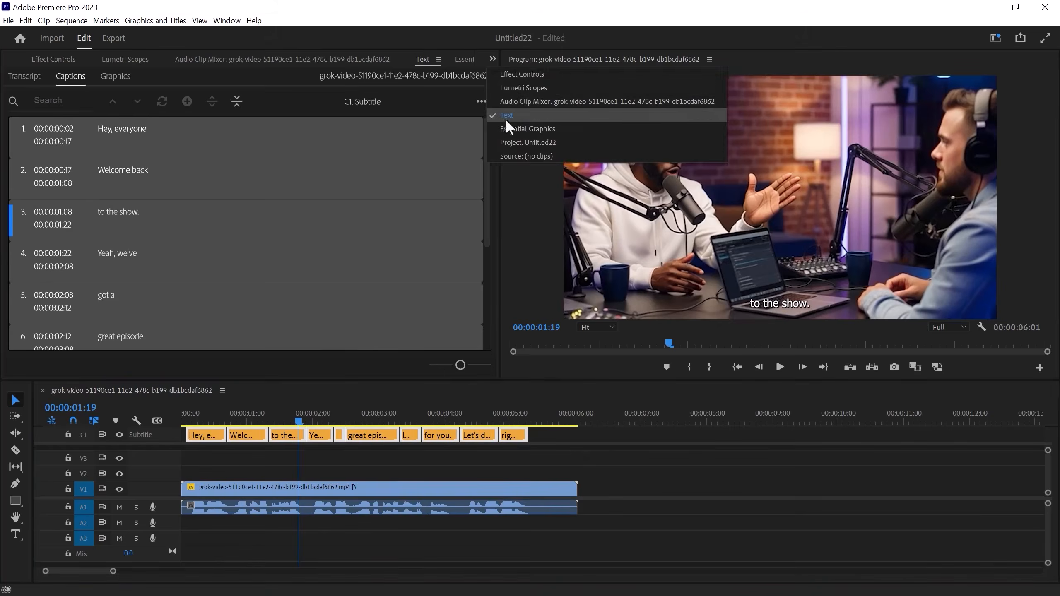
pyautogui.click(538, 150)
pyautogui.click(40, 326)
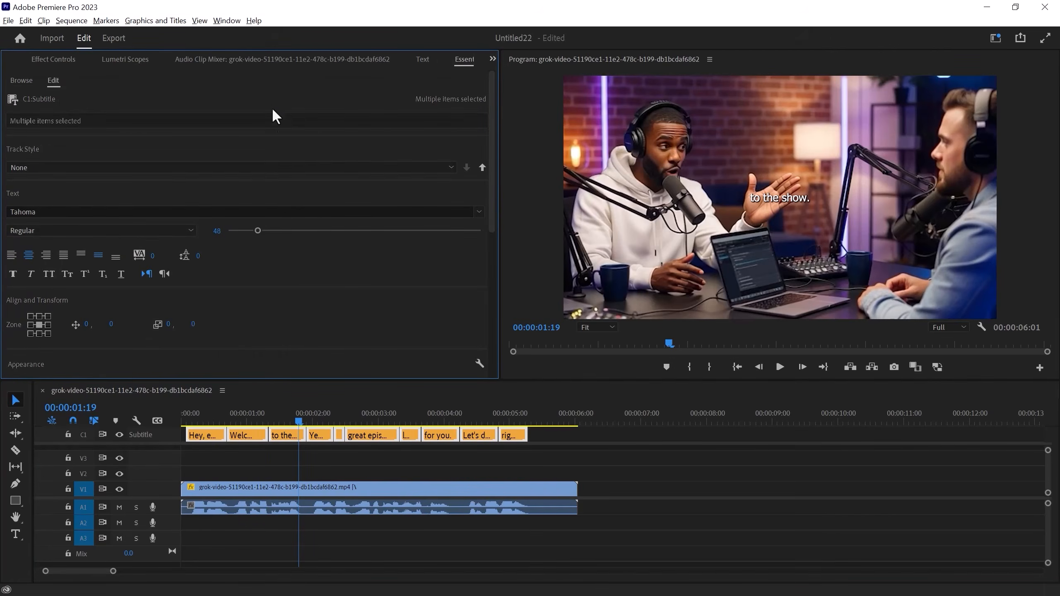
pyautogui.click(162, 20)
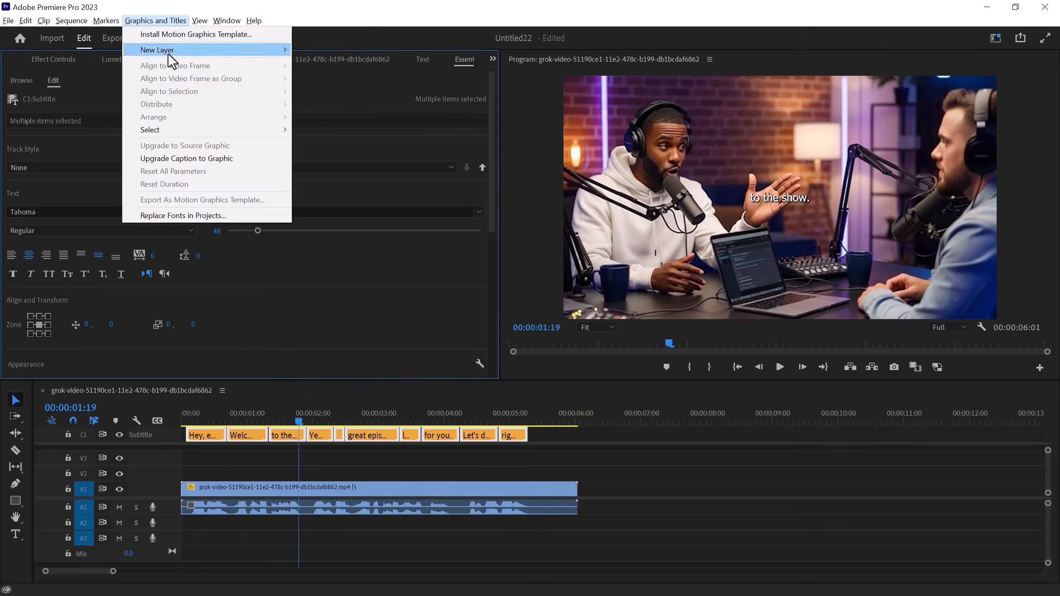
pyautogui.click(193, 162)
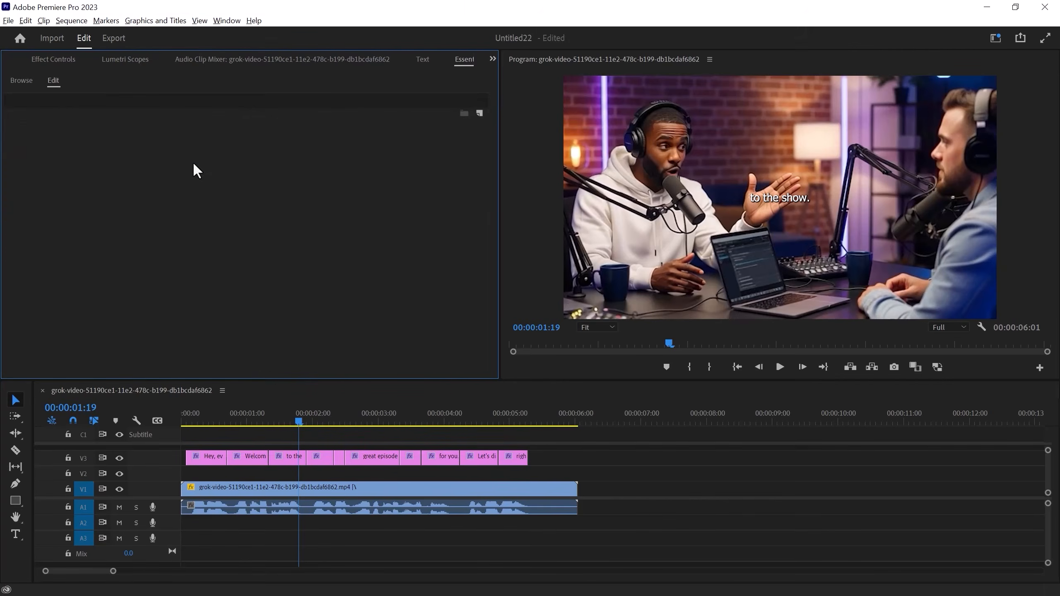
# Format the first caption graphic, "Hey, everyone.", in Montserrat Bold at size 70 with all caps
pyautogui.click(200, 416)
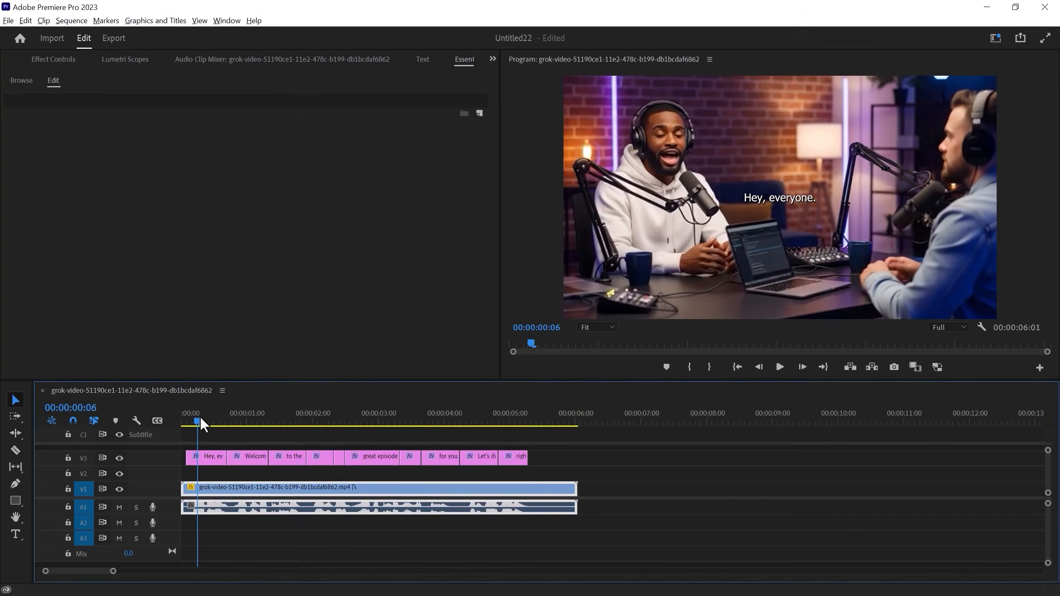
pyautogui.click(204, 454)
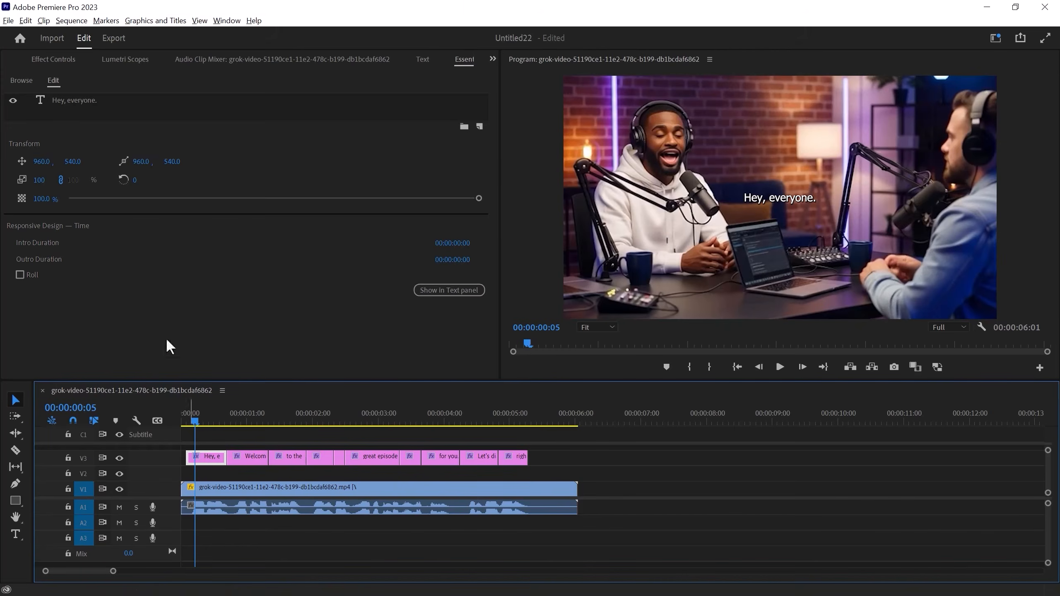
pyautogui.click(84, 99)
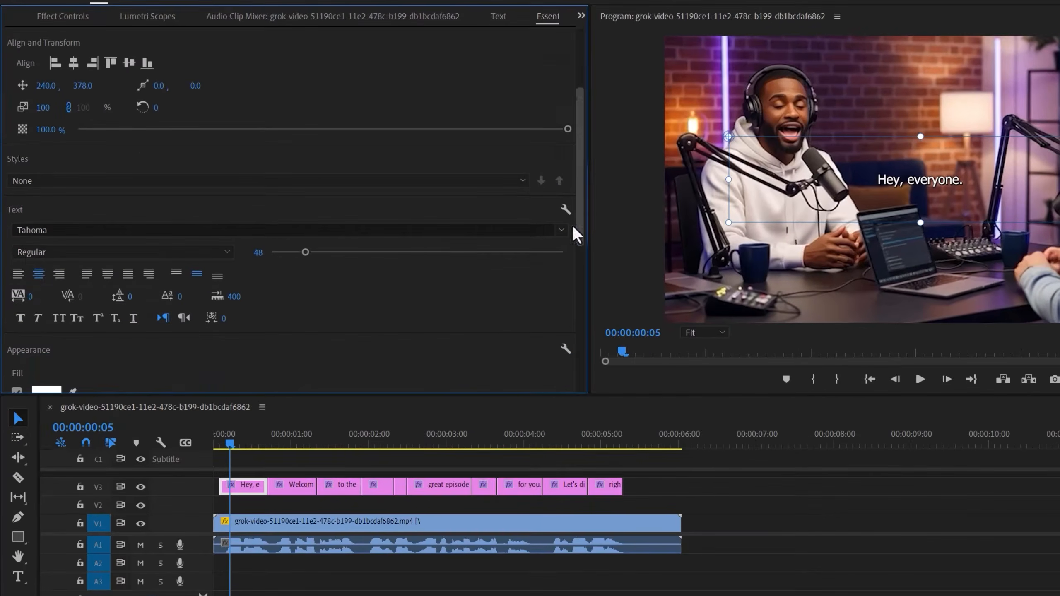
pyautogui.click(166, 353)
pyautogui.write('mont')
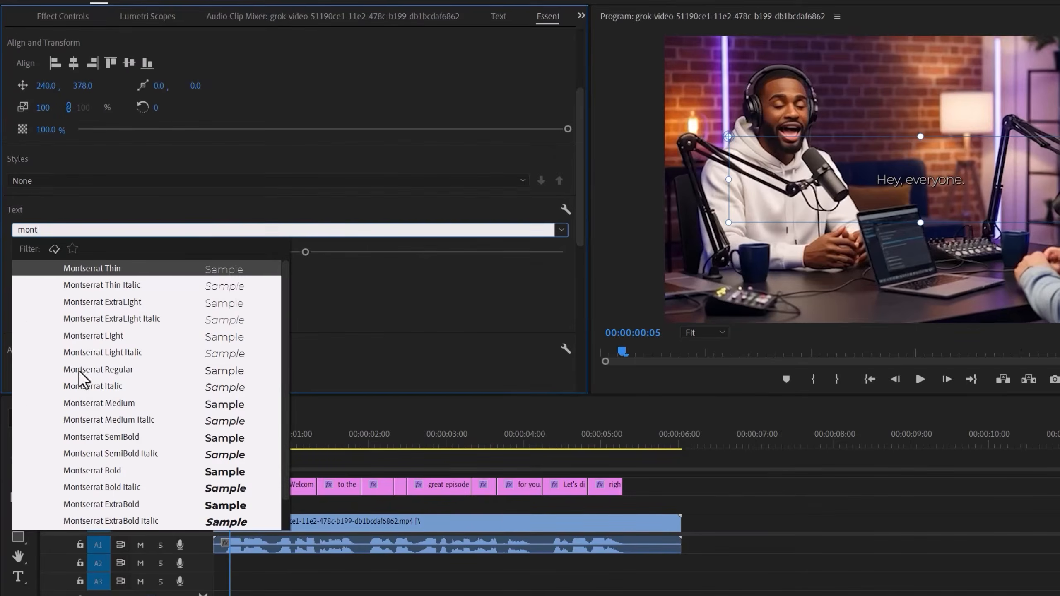
pyautogui.click(218, 437)
pyautogui.click(226, 251)
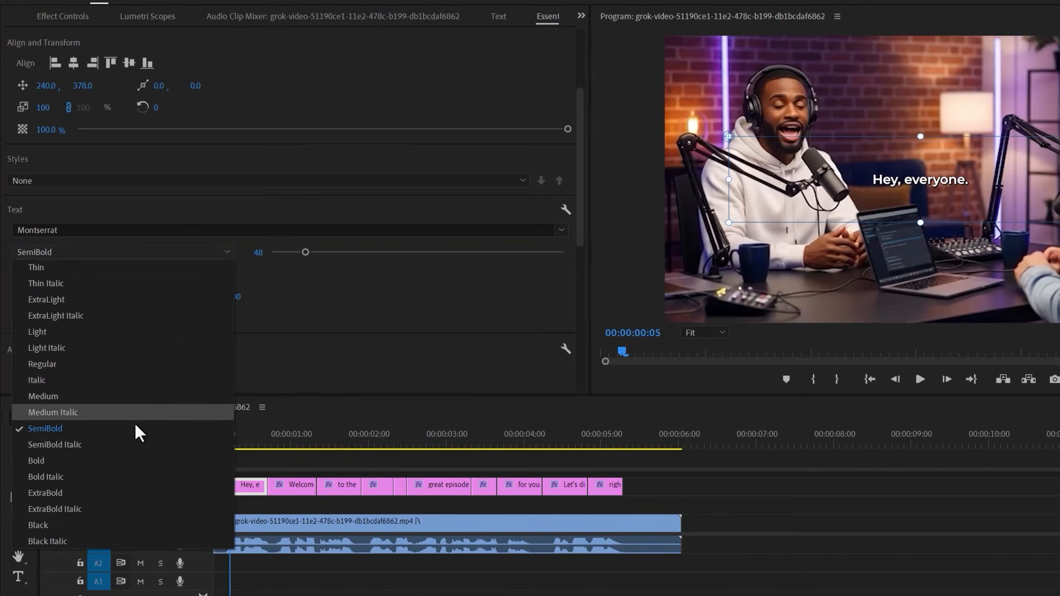
pyautogui.click(122, 459)
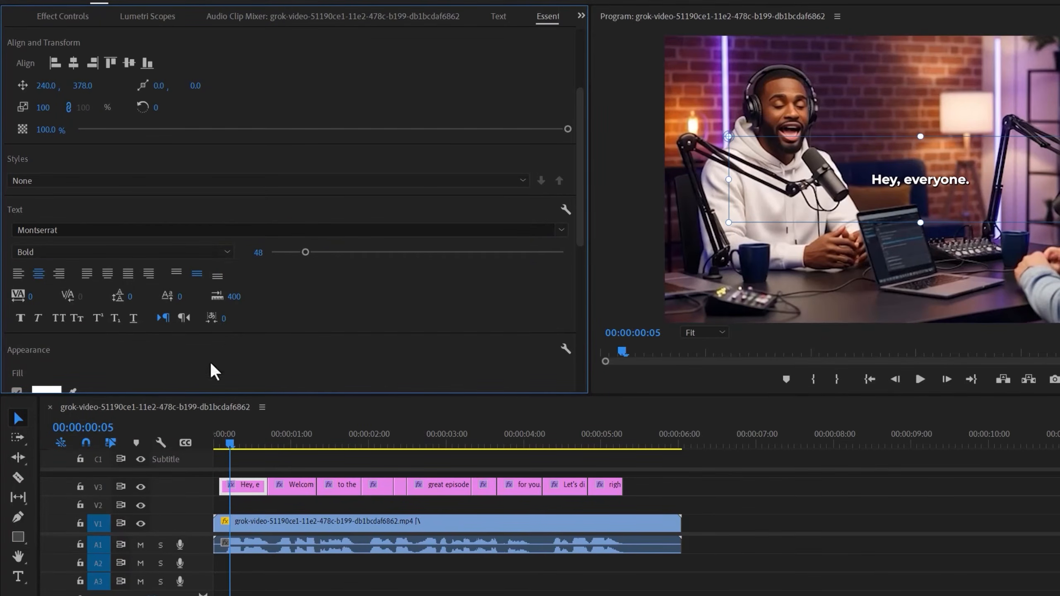
pyautogui.moveTo(308, 252); pyautogui.dragTo(321, 253)
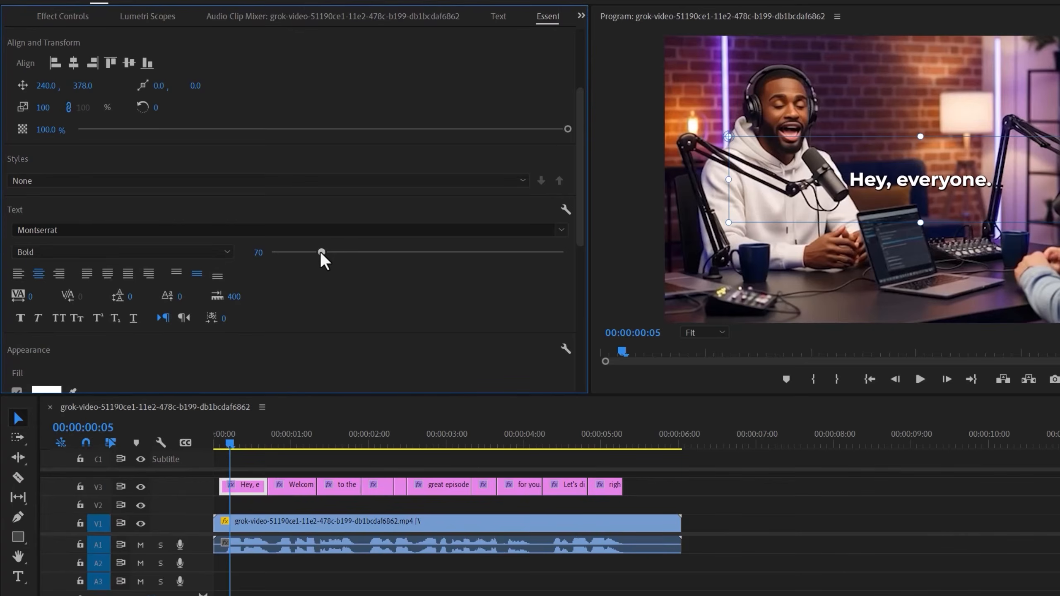
pyautogui.click(59, 317)
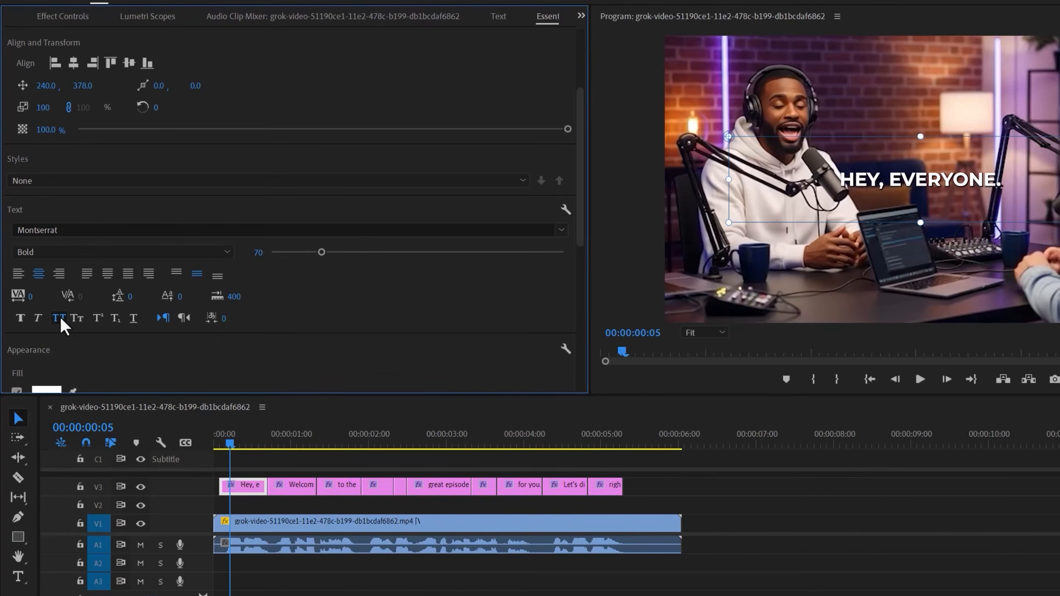
# Set the caption text's shadow to a distance of 15, a size of 15 and a blur of 17
pyautogui.moveTo(581, 228); pyautogui.dragTo(573, 367)
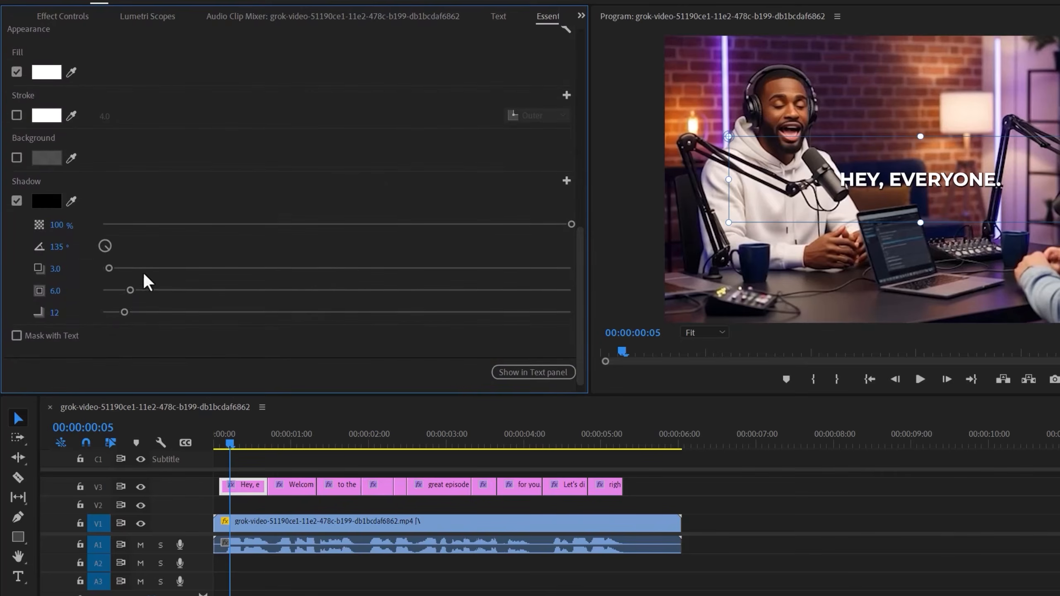
pyautogui.click(55, 268)
pyautogui.write('15')
pyautogui.press('Tab')
pyautogui.write('15')
pyautogui.press('Return')
pyautogui.click(55, 312)
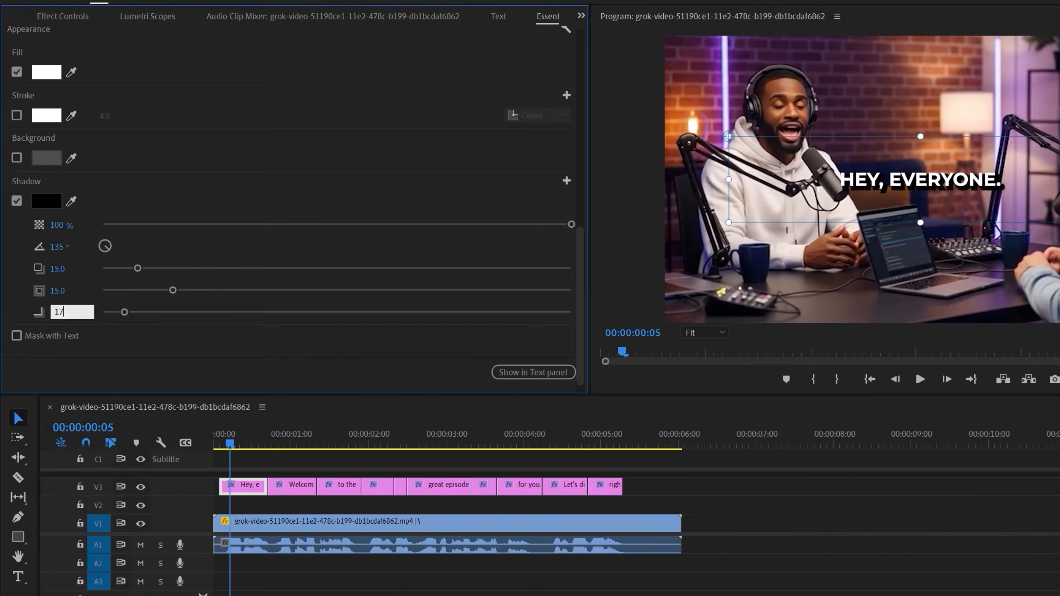
pyautogui.press('Return')
# Save the caption's formatting as a new text style named Viral Caption Youtube
pyautogui.moveTo(580, 309); pyautogui.dragTo(575, 132)
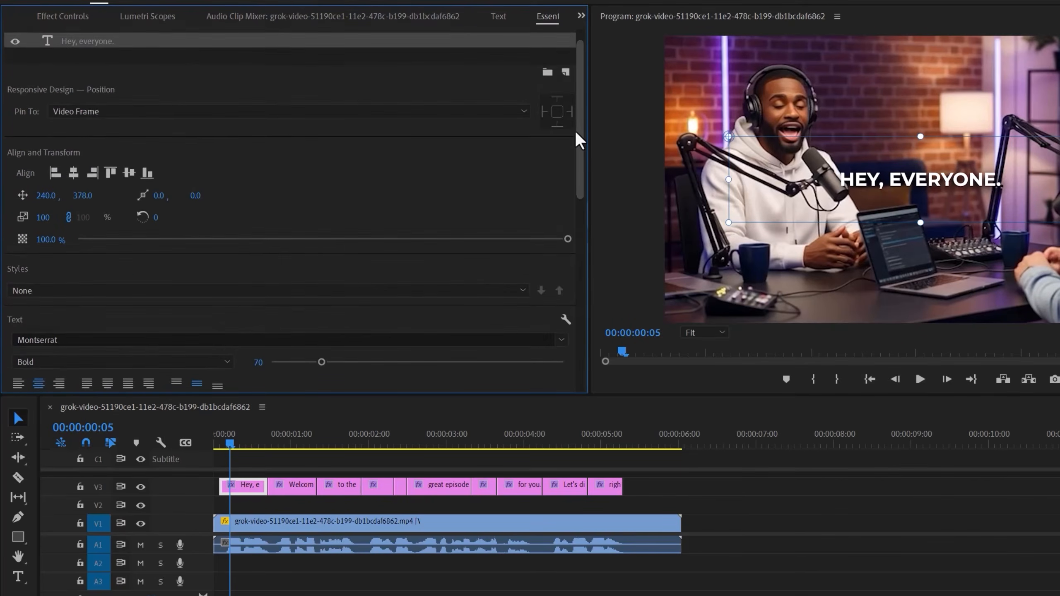
pyautogui.click(312, 288)
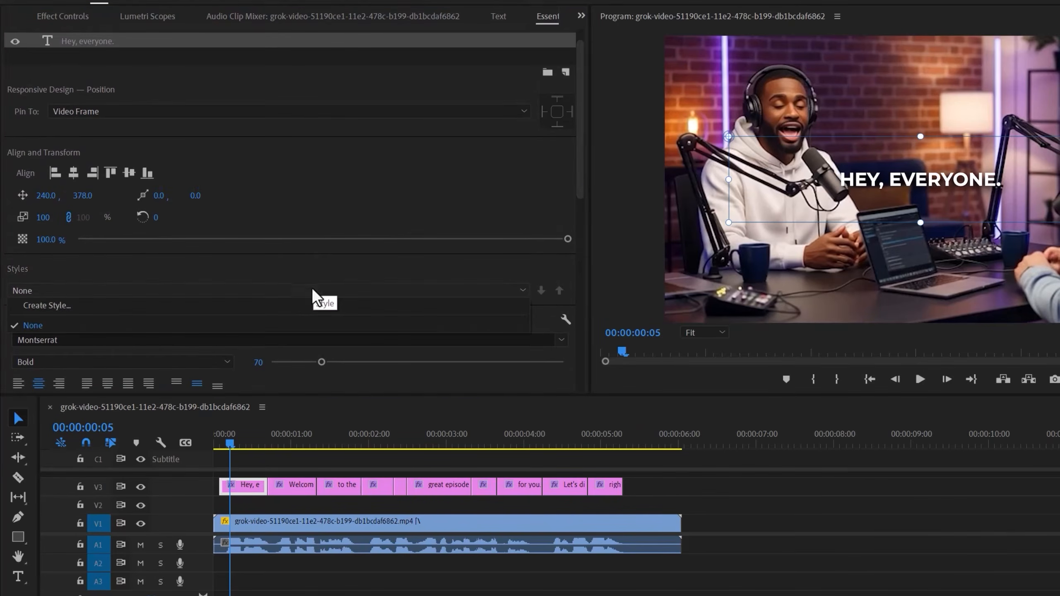
pyautogui.click(254, 305)
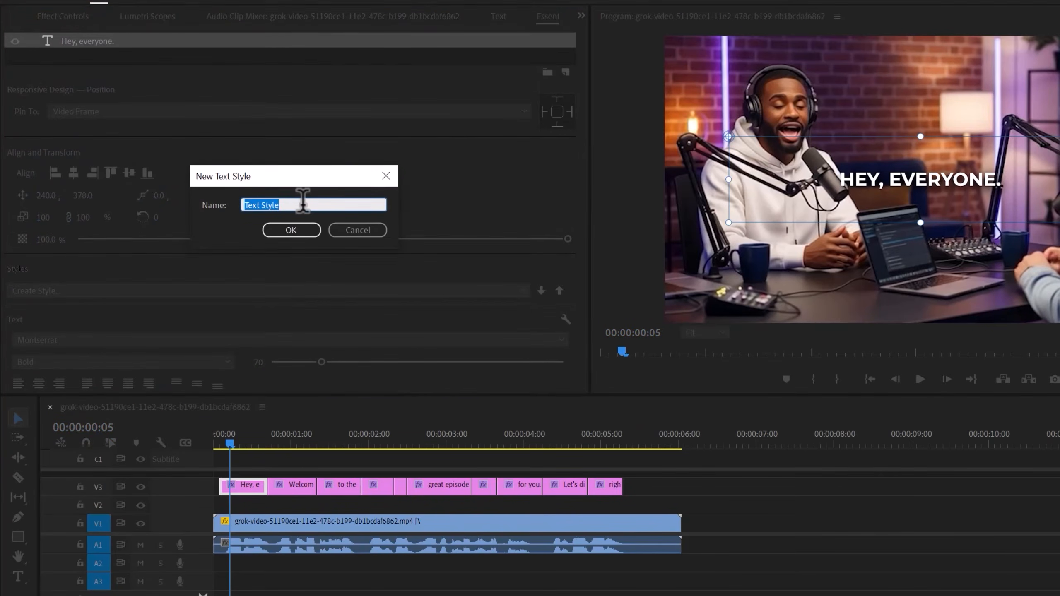
pyautogui.write('Viral Caption Youtube')
pyautogui.click(284, 231)
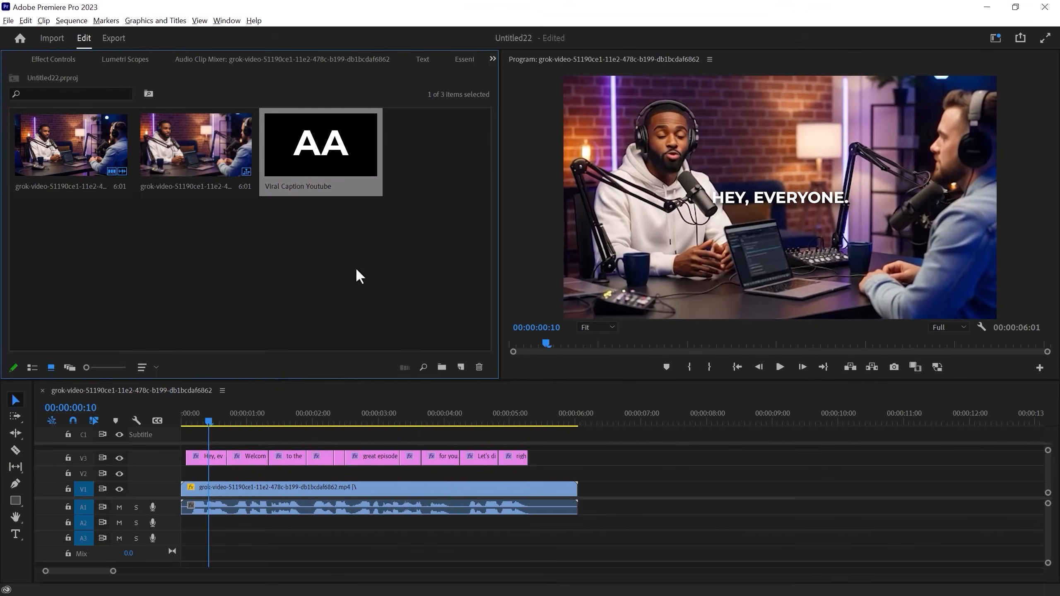
# Apply the Viral Caption Youtube style to all the remaining caption graphics on track V3
pyautogui.moveTo(576, 456); pyautogui.dragTo(233, 456)
pyautogui.moveTo(325, 154); pyautogui.dragTo(249, 457)
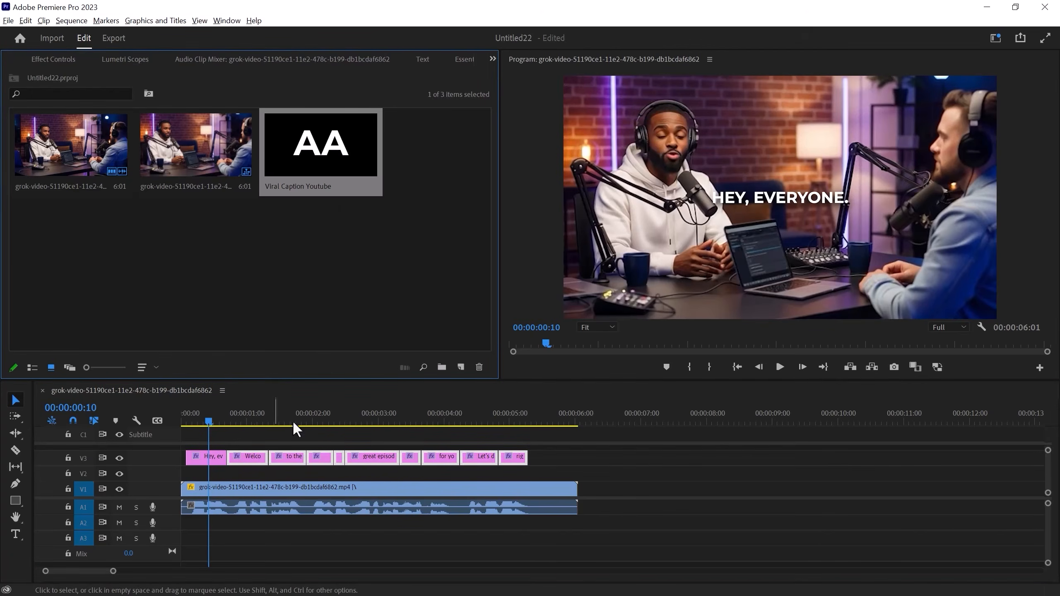
pyautogui.click(202, 444)
# Apply the Gaussian Blur video effect to the first caption graphic on V3
pyautogui.click(212, 453)
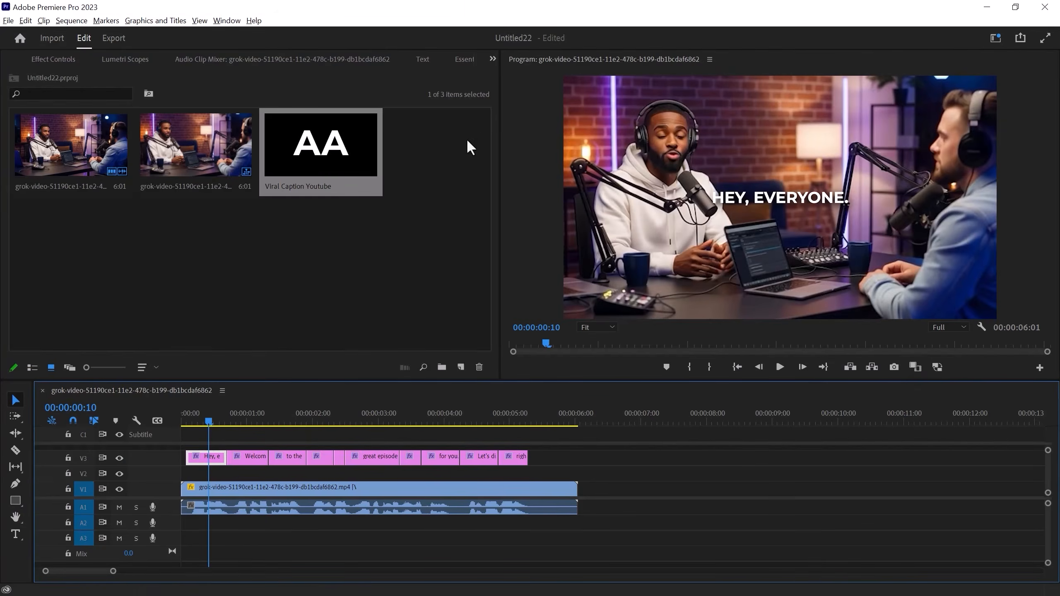
pyautogui.hotkey('shift', '7')
pyautogui.click(80, 75)
pyautogui.write('gaus')
pyautogui.moveTo(62, 203); pyautogui.dragTo(211, 459)
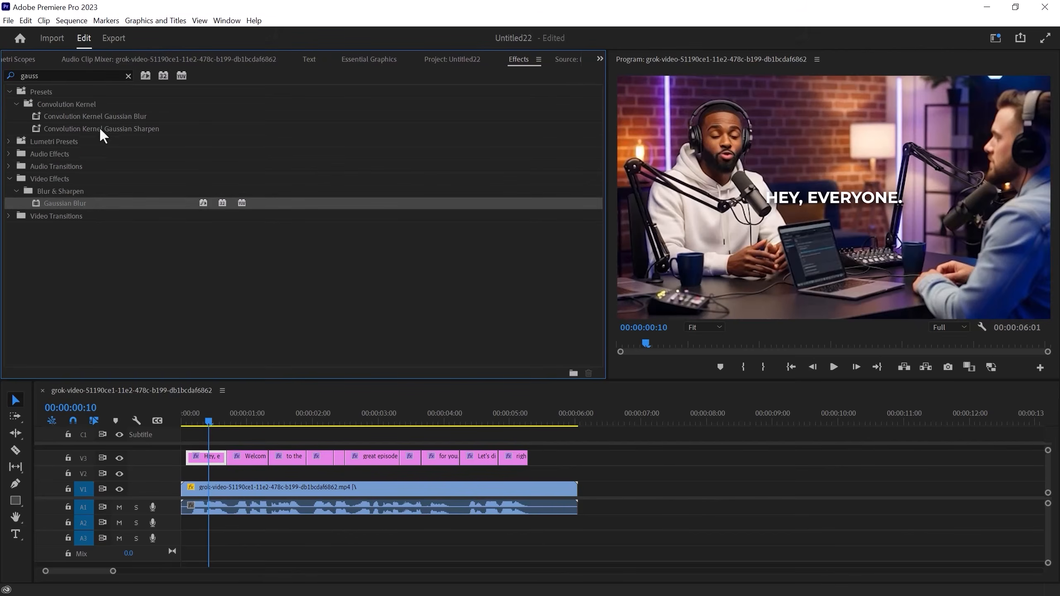
# Apply the Transform distort effect to the first caption graphic on V3
pyautogui.doubleClick(83, 75)
pyautogui.write('transfor')
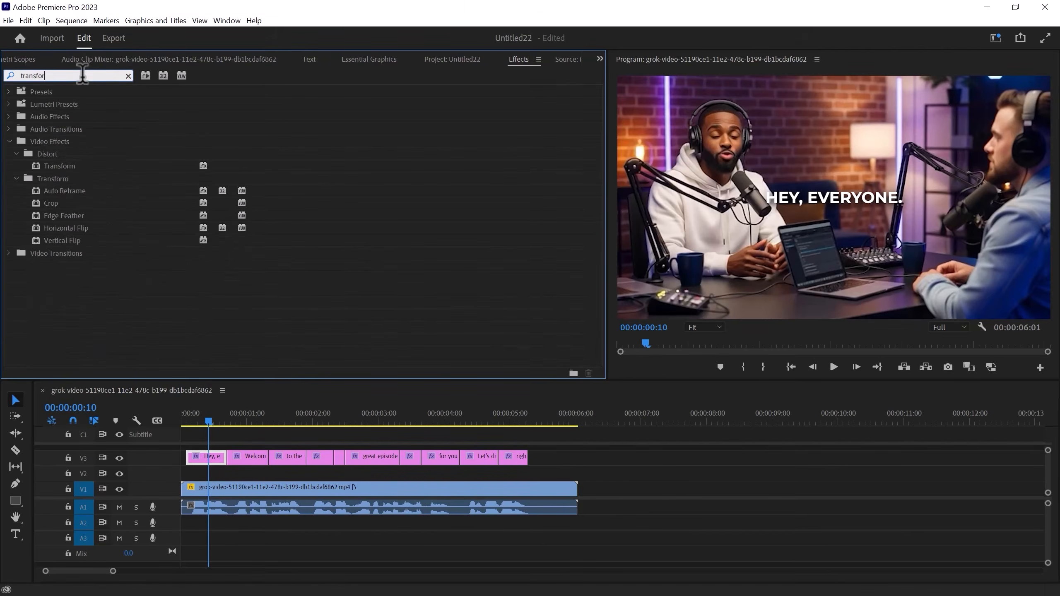
pyautogui.moveTo(54, 166); pyautogui.dragTo(221, 468)
# Keyframe the Transform effect's Position at the start of the first caption, with a vertical value of 748
pyautogui.click(599, 59)
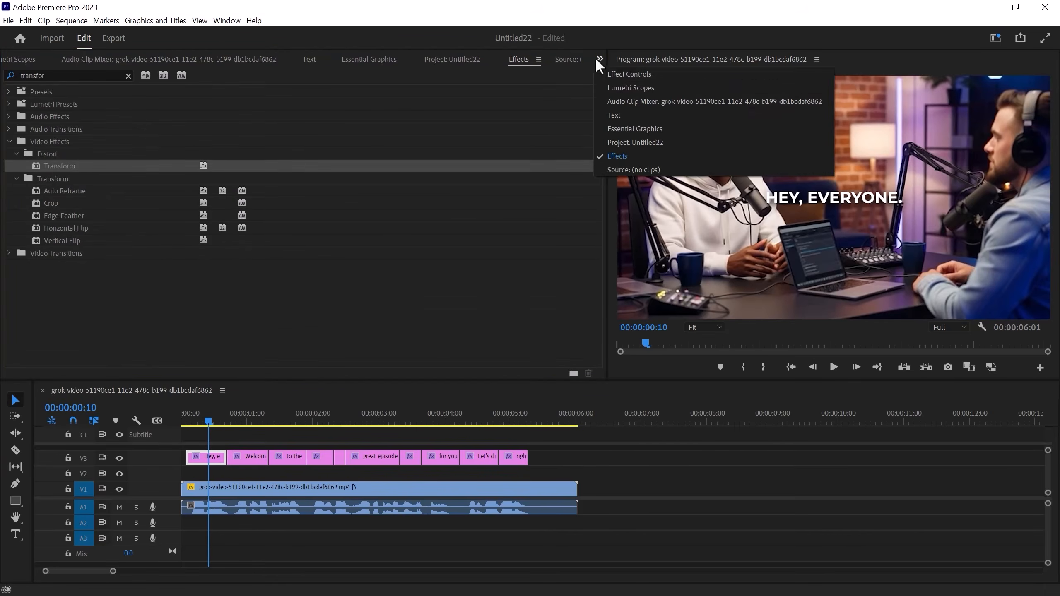
pyautogui.click(617, 78)
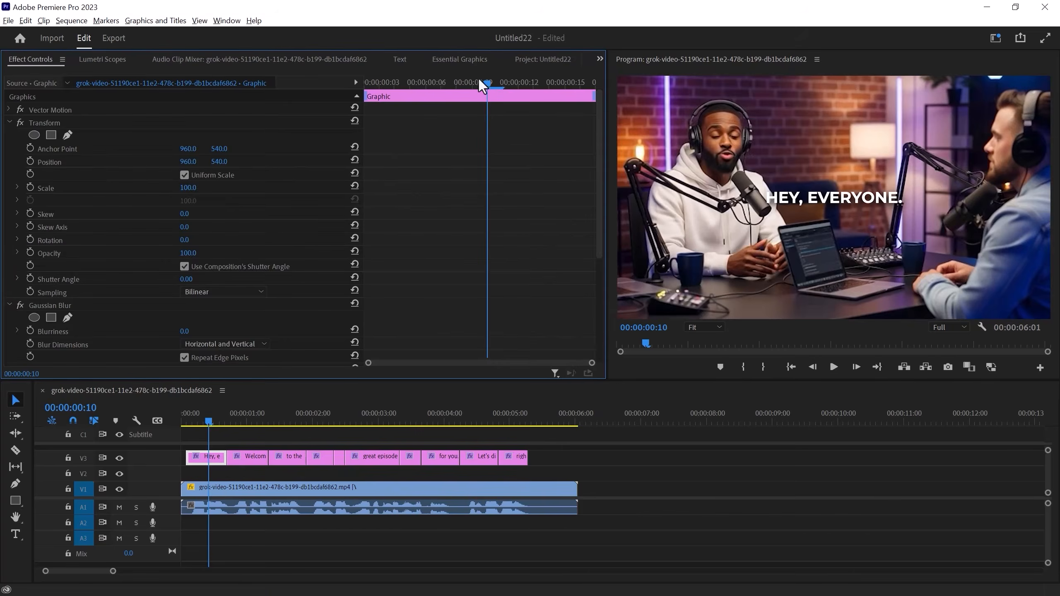
pyautogui.moveTo(480, 80); pyautogui.dragTo(347, 79)
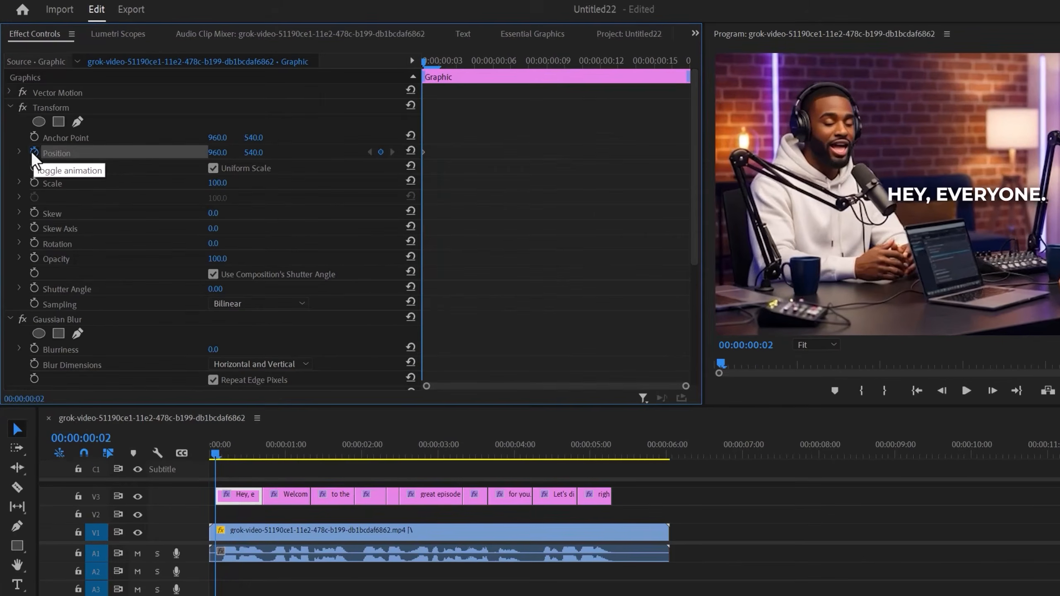
pyautogui.click(31, 161)
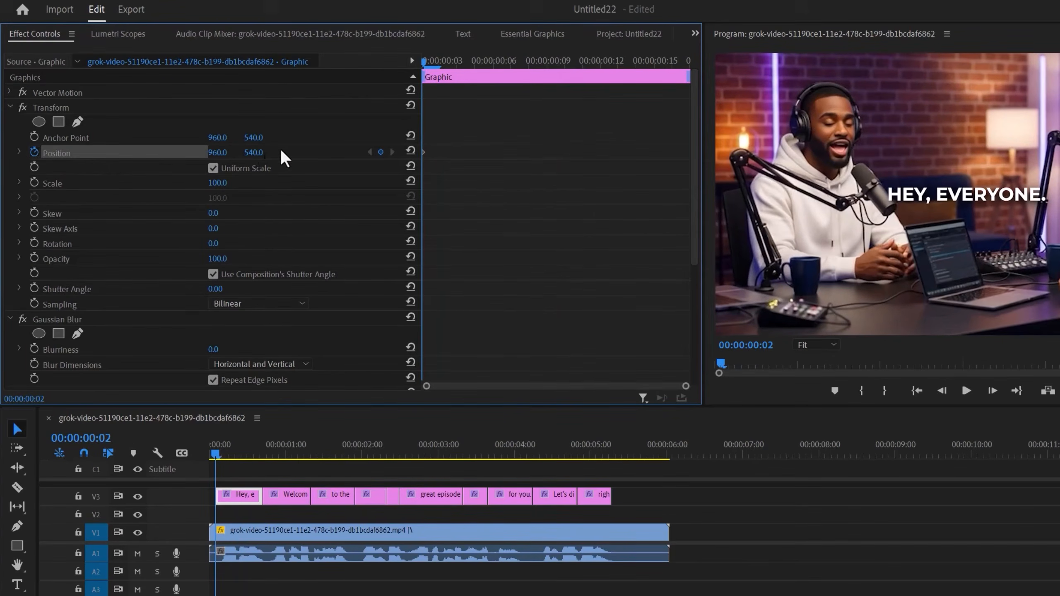
pyautogui.moveTo(253, 152); pyautogui.dragTo(340, 153)
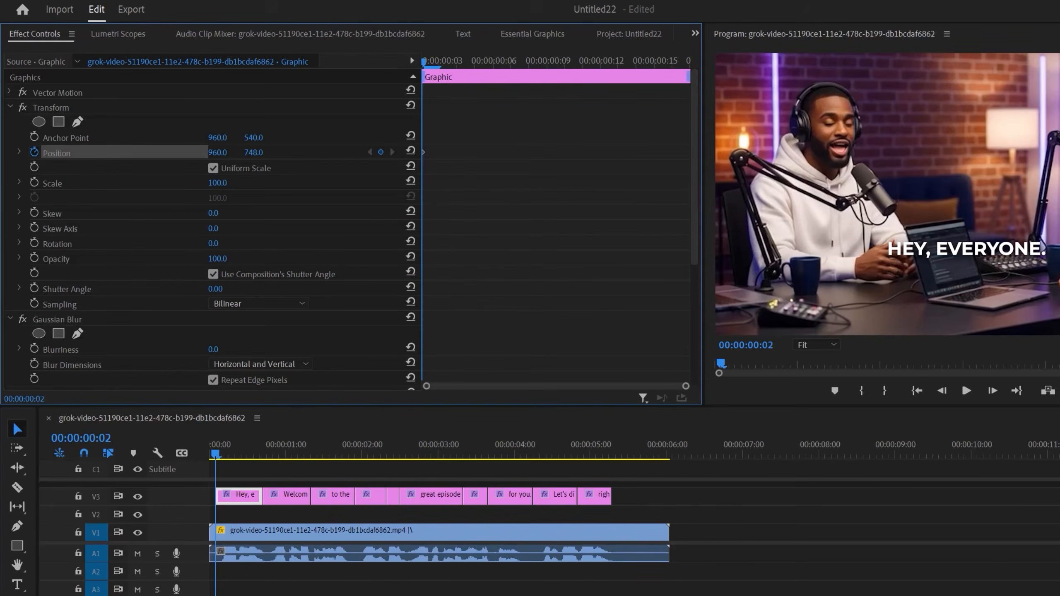
# Keyframe the Transform effect's Position with a vertical value of 540 at 00:00:00:11 and apply Ease In to both Position keyframes
pyautogui.moveTo(446, 60); pyautogui.dragTo(583, 63)
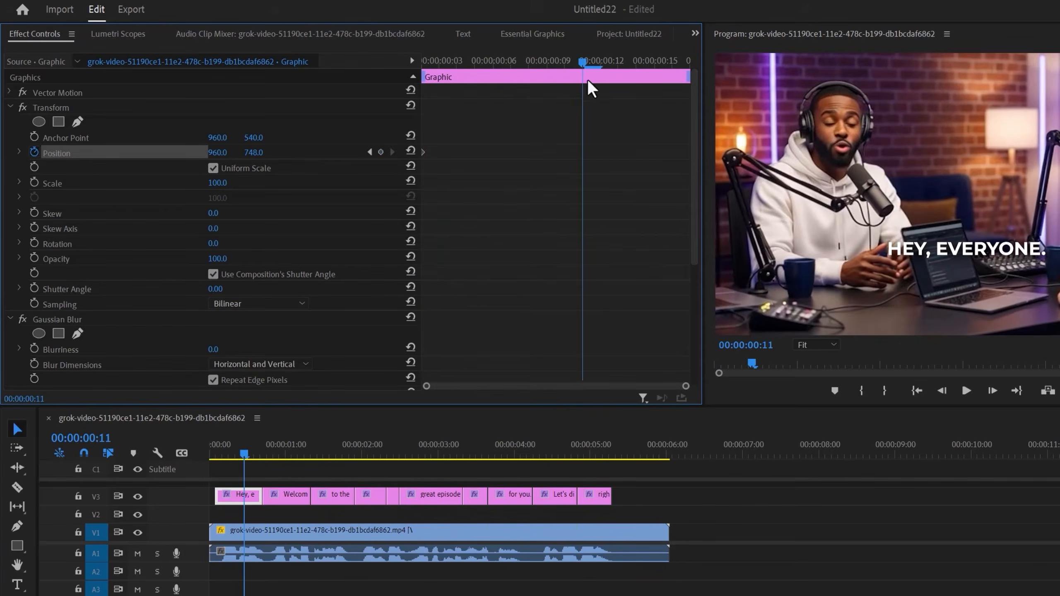
pyautogui.click(412, 151)
pyautogui.moveTo(616, 142); pyautogui.dragTo(420, 163)
pyautogui.rightClick(582, 151)
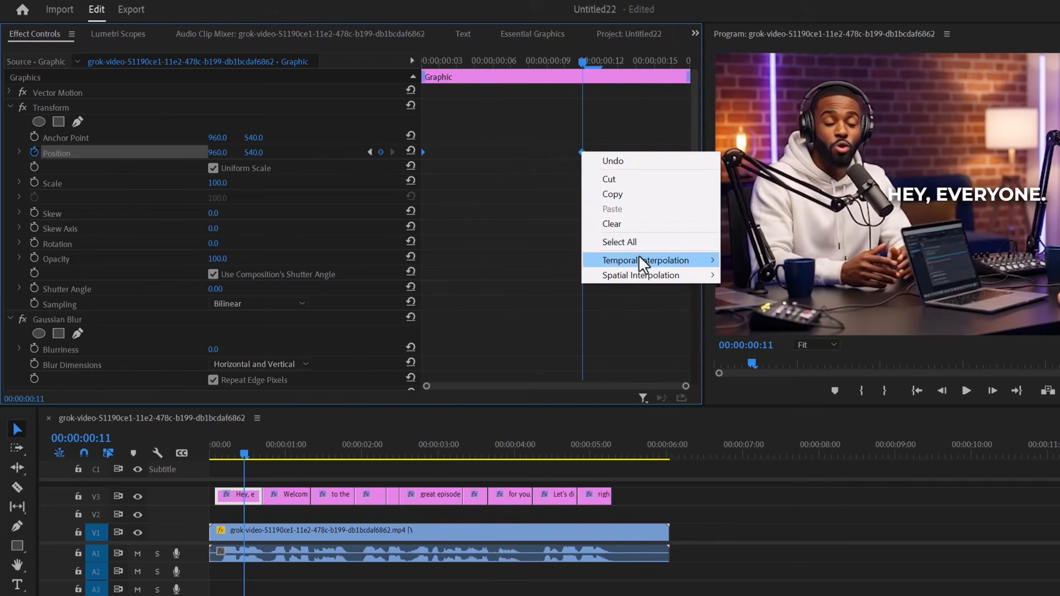
pyautogui.moveTo(651, 262)
pyautogui.click(771, 337)
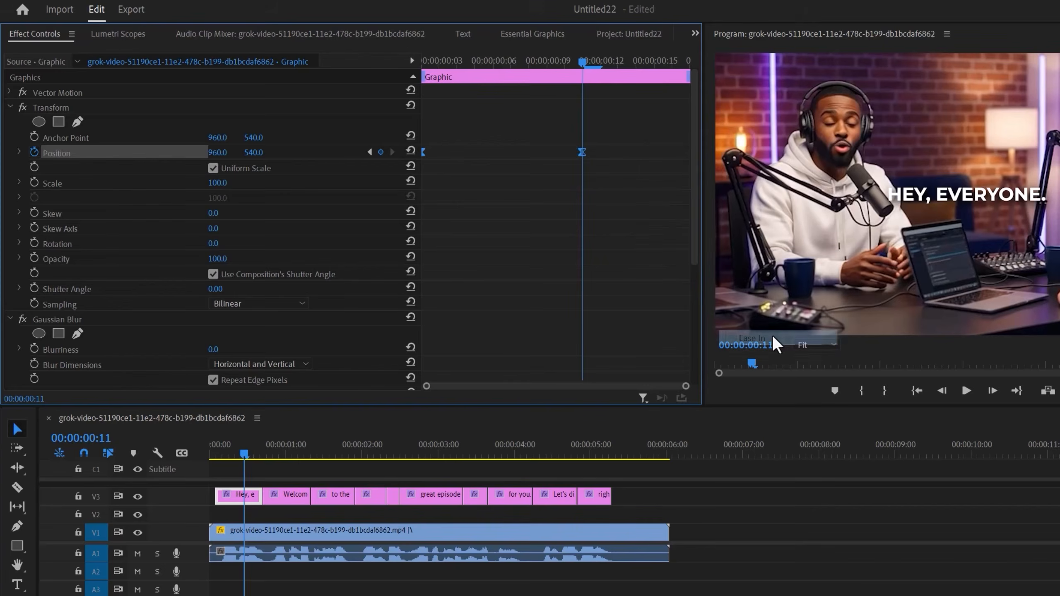
# Shape the Position velocity curve so the first caption rises fast and slows gradually into its end keyframe
pyautogui.click(19, 152)
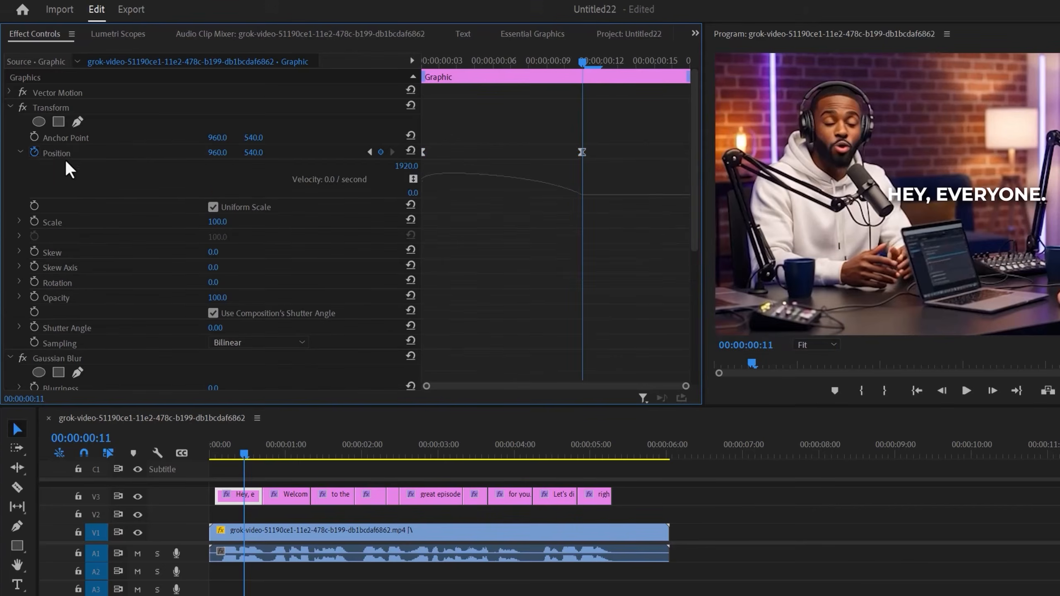
pyautogui.moveTo(557, 196); pyautogui.dragTo(510, 195)
# Play back the first caption from its start several times to check the position animation
pyautogui.moveTo(532, 60); pyautogui.dragTo(424, 71)
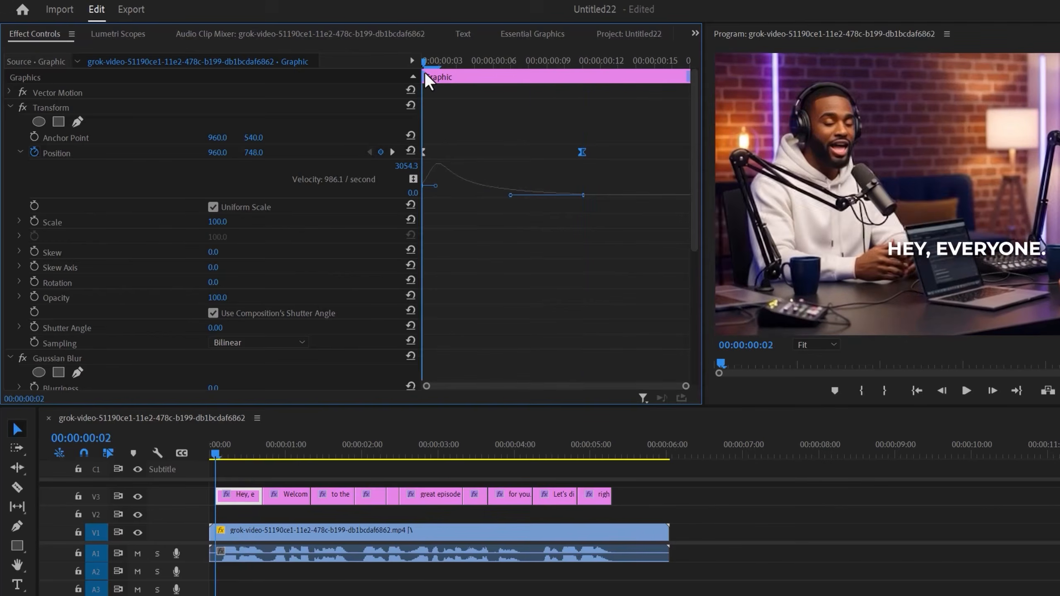
pyautogui.press('space')
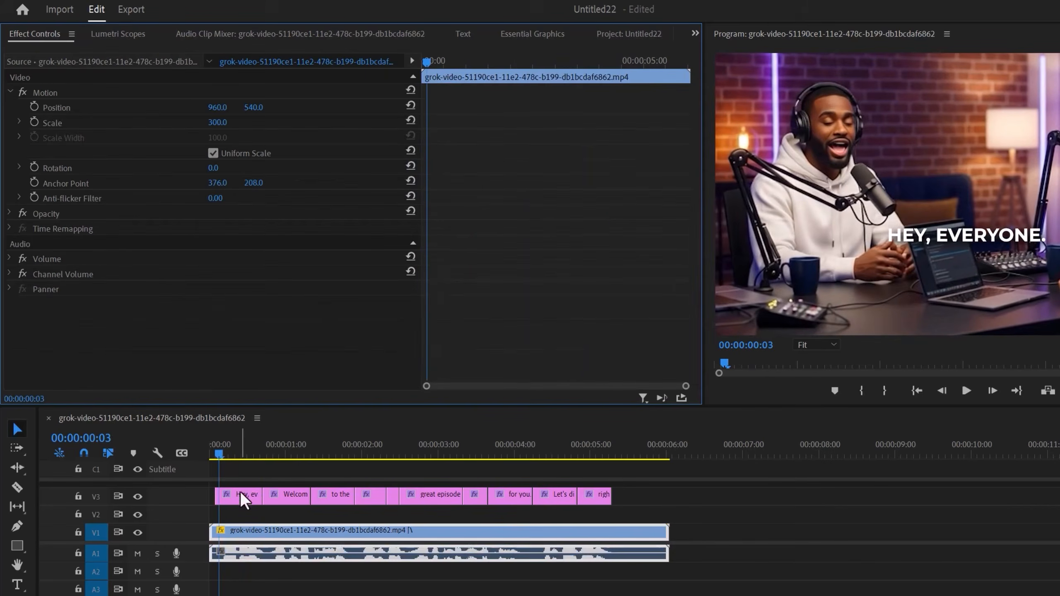
pyautogui.click(242, 495)
pyautogui.moveTo(218, 451); pyautogui.dragTo(214, 453)
pyautogui.press('space')
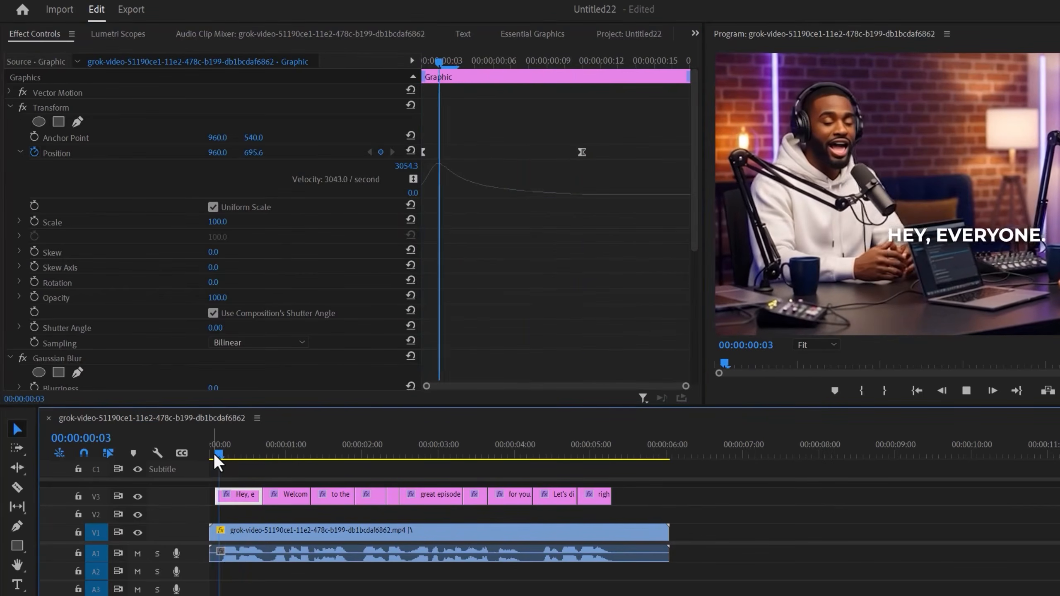
pyautogui.click(213, 453)
pyautogui.press('space')
pyautogui.press('space')
pyautogui.click(213, 453)
pyautogui.press('space')
pyautogui.press('space')
pyautogui.click(214, 453)
pyautogui.press('space')
pyautogui.press('space')
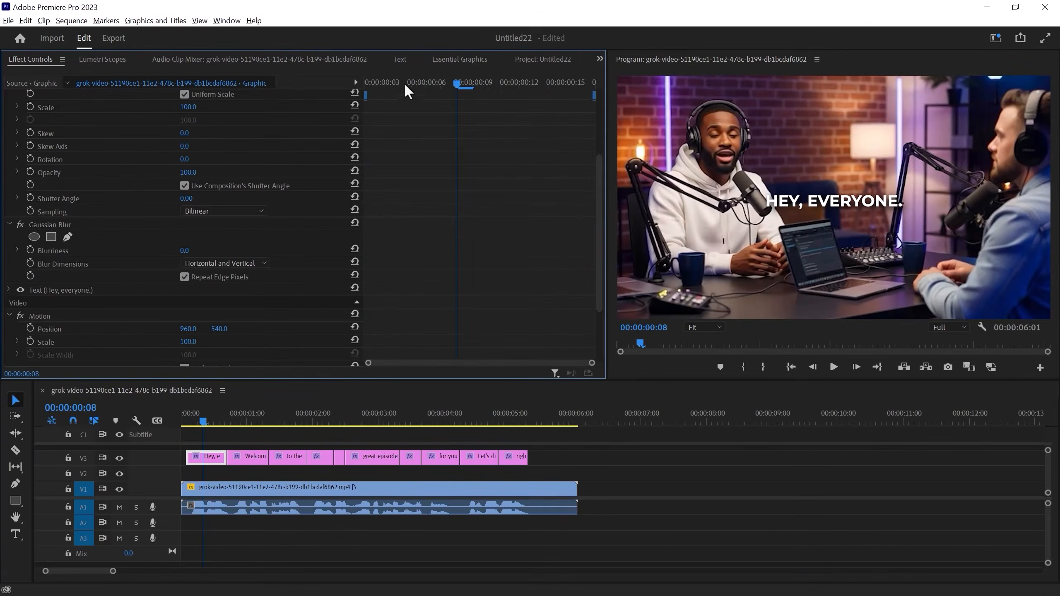
# Keyframe the Transform effect's Opacity at 0 on the first caption's start and at 100 on 00:00:00:06
pyautogui.moveTo(405, 85); pyautogui.dragTo(295, 113)
pyautogui.click(30, 172)
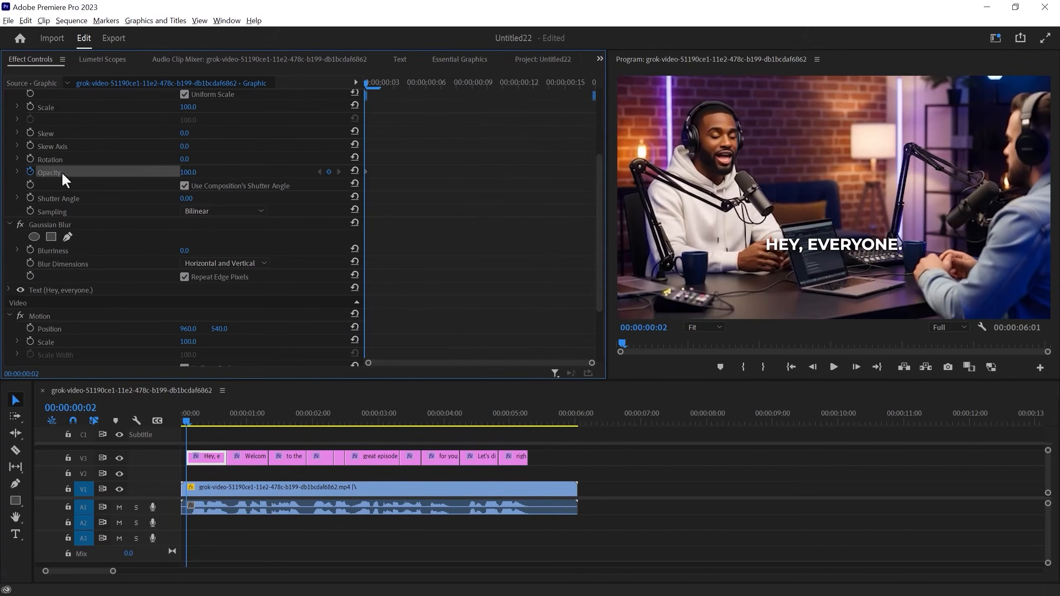
pyautogui.write('0')
pyautogui.press('Return')
pyautogui.moveTo(376, 85); pyautogui.dragTo(422, 89)
pyautogui.moveTo(597, 186); pyautogui.dragTo(596, 141)
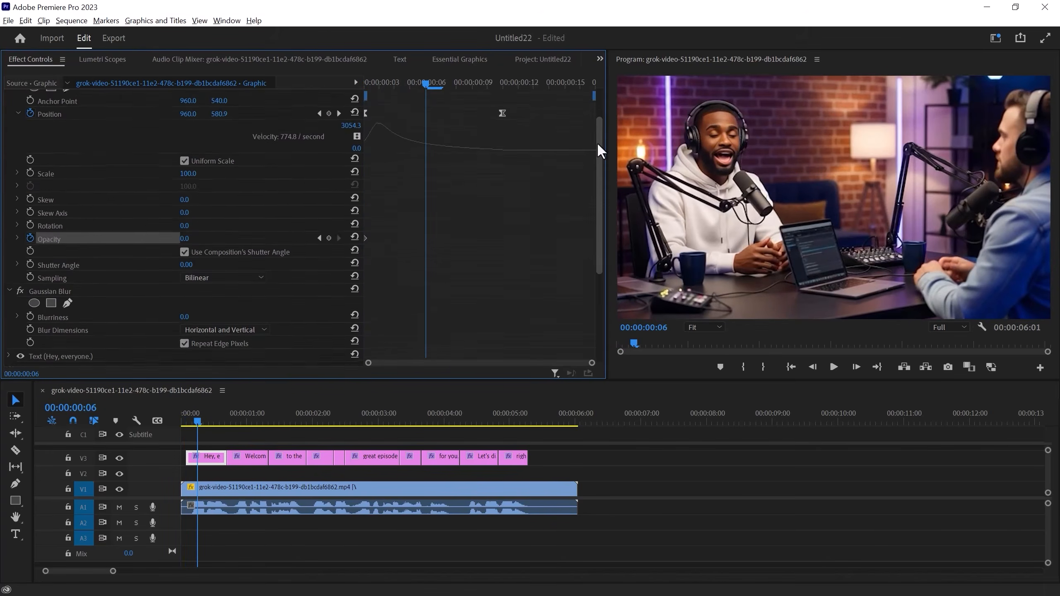
pyautogui.click(184, 259)
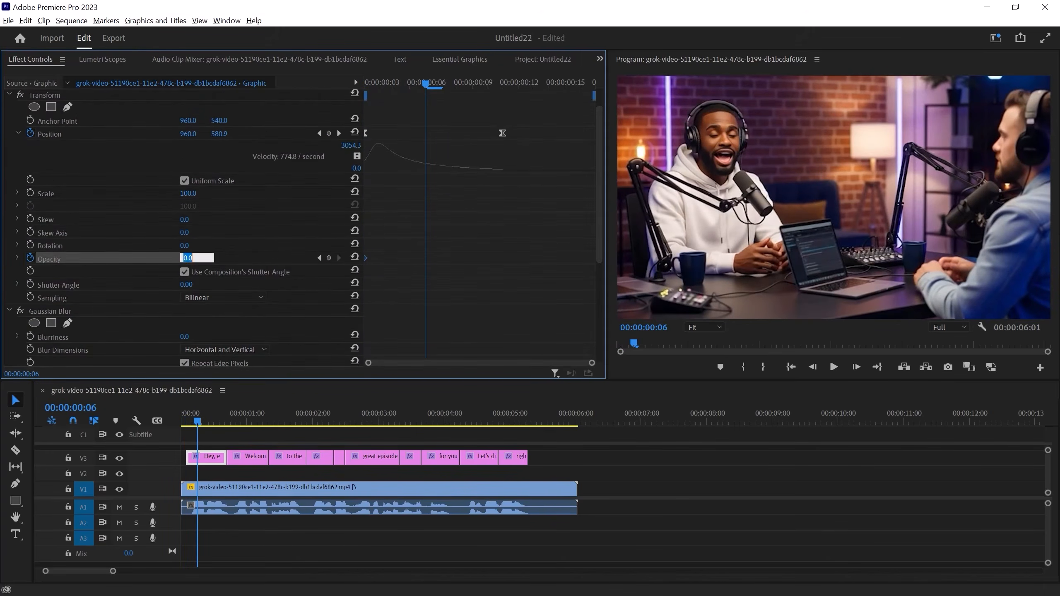
pyautogui.press('Return')
# Keyframe the Gaussian Blur's Blurriness at 35 on the first caption's start and at 0 on 00:00:00:06
pyautogui.moveTo(600, 173); pyautogui.dragTo(440, 235)
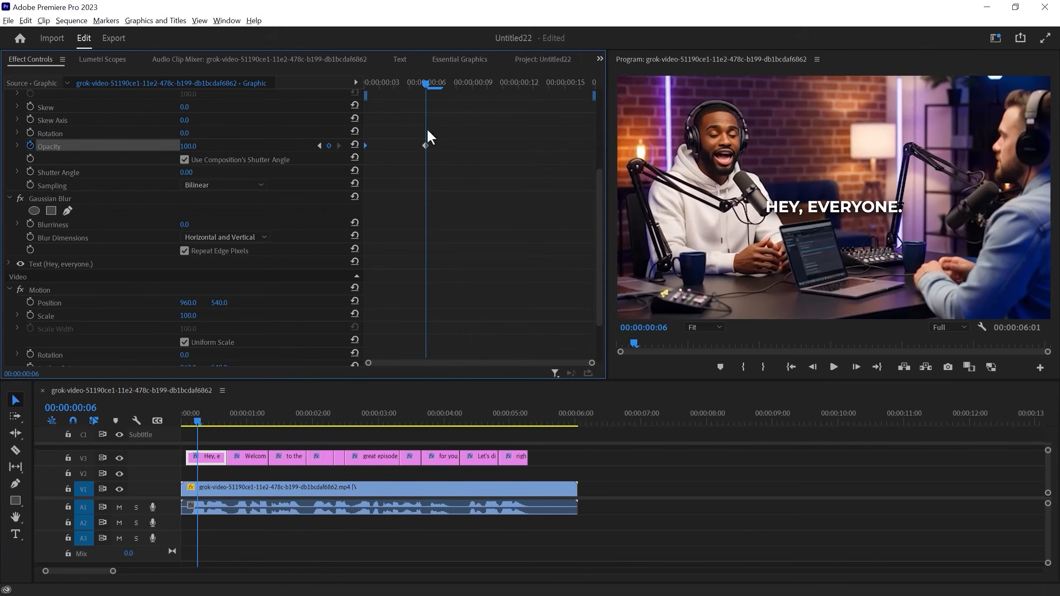
pyautogui.moveTo(426, 83); pyautogui.dragTo(355, 90)
pyautogui.click(30, 224)
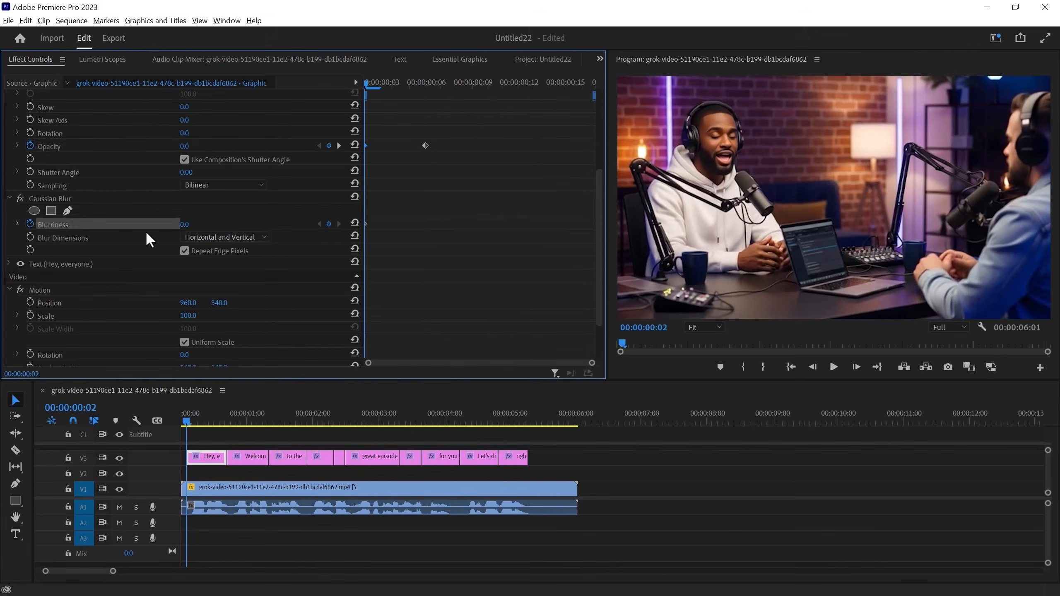
pyautogui.click(184, 225)
pyautogui.write('35')
pyautogui.press('Return')
pyautogui.moveTo(397, 86); pyautogui.dragTo(427, 85)
pyautogui.click(187, 225)
pyautogui.press('Return')
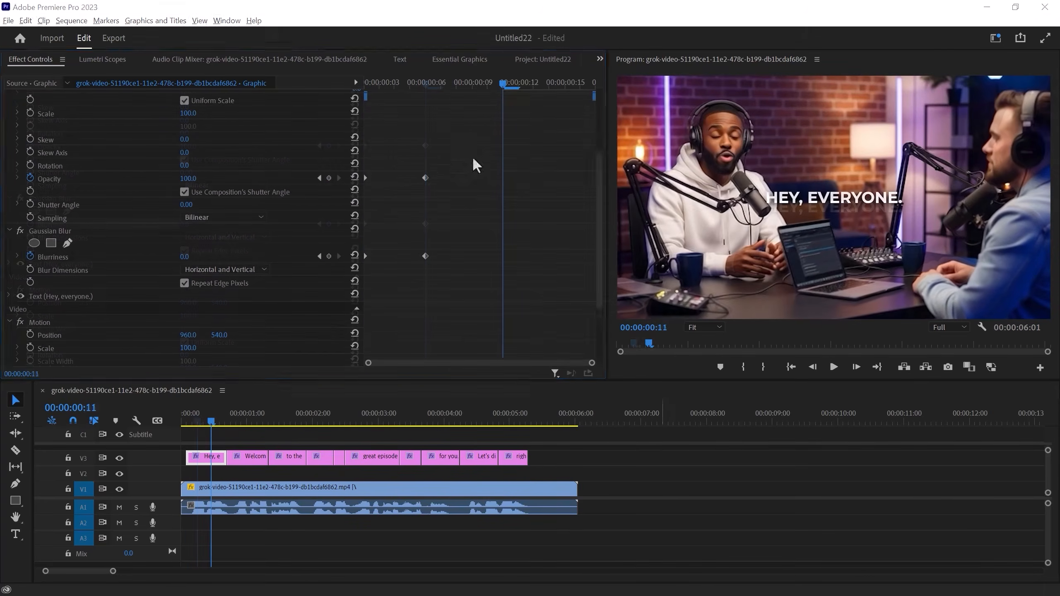
# Apply Ease In to both Opacity keyframes and both Blurriness keyframes of the first caption
pyautogui.moveTo(472, 160); pyautogui.dragTo(364, 185)
pyautogui.rightClick(426, 180)
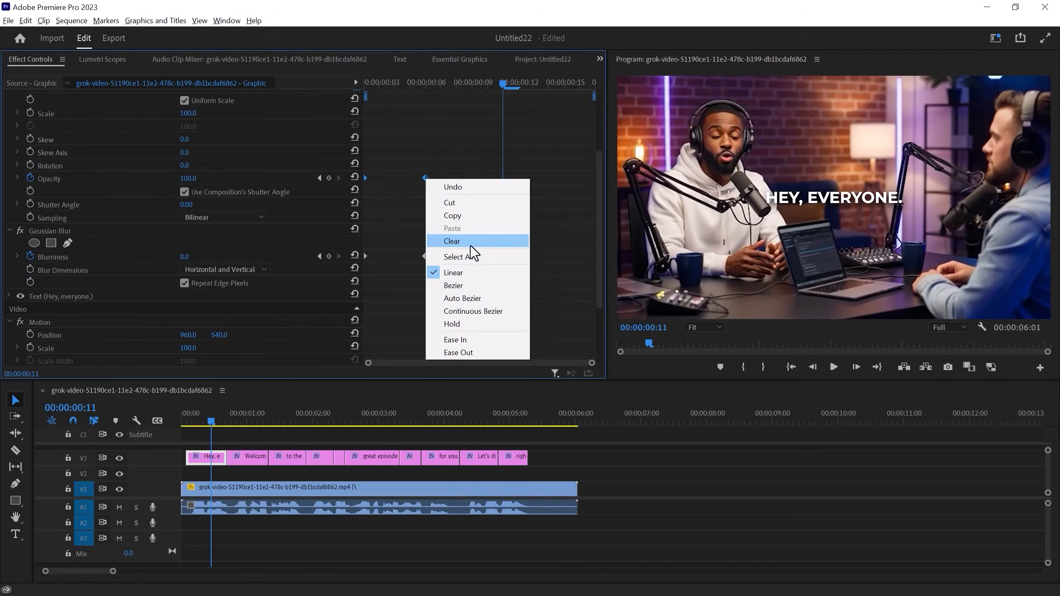
pyautogui.click(476, 340)
pyautogui.moveTo(448, 249); pyautogui.dragTo(368, 268)
pyautogui.rightClick(426, 257)
pyautogui.click(477, 418)
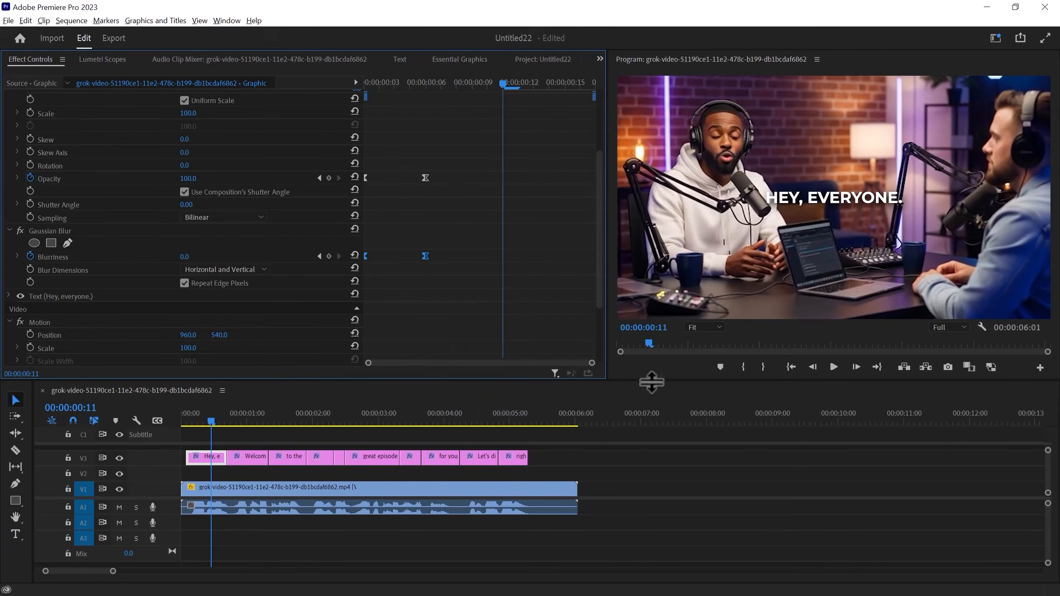
# Save the Transform and Gaussian Blur effects together as an effect preset named Viral Caption Youtube
pyautogui.click(9, 231)
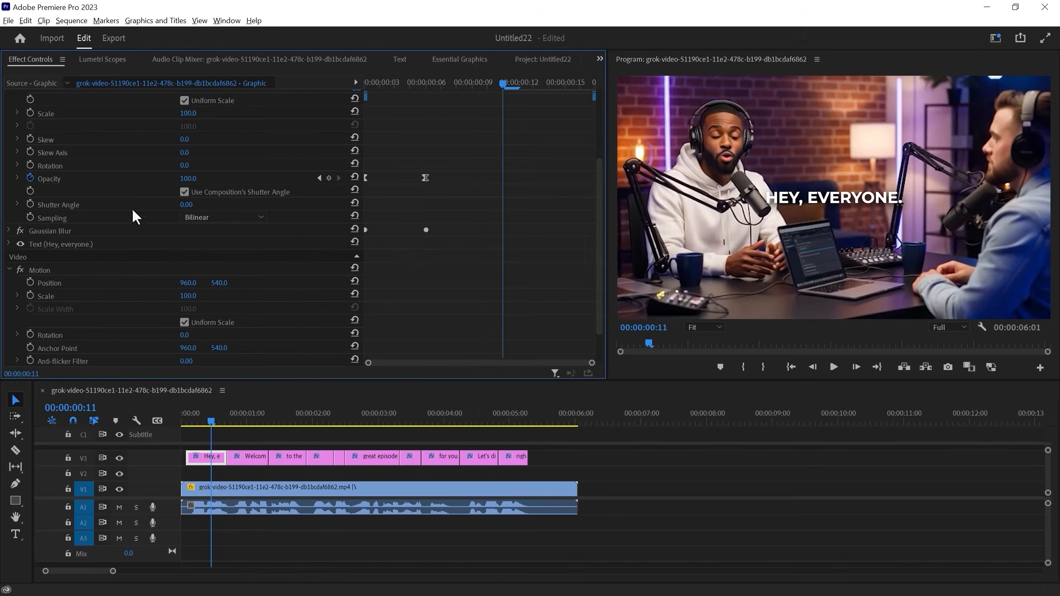
pyautogui.moveTo(599, 171); pyautogui.dragTo(599, 109)
pyautogui.click(9, 122)
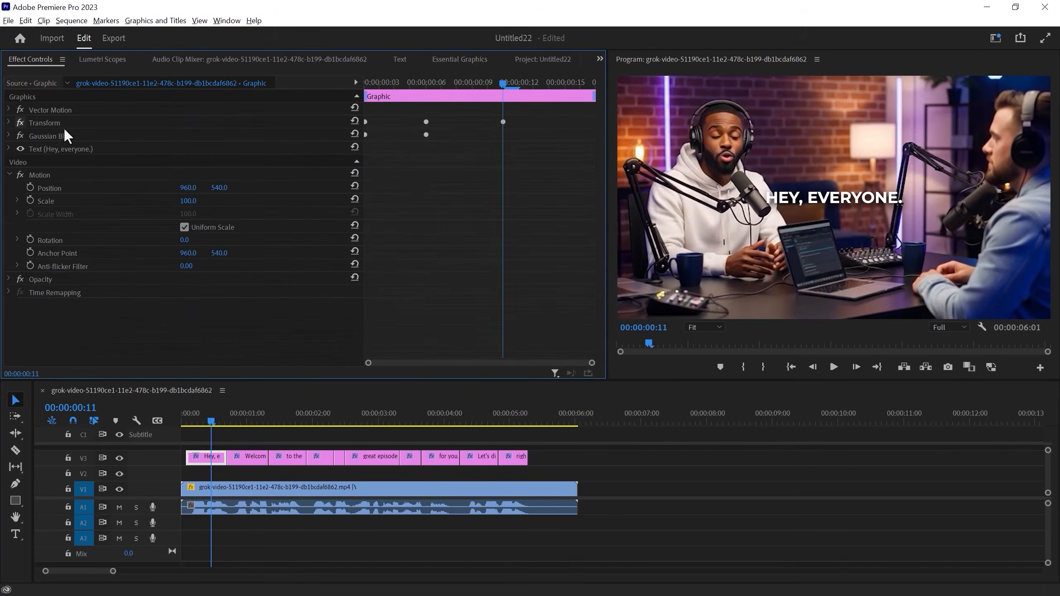
pyautogui.click(63, 125)
pyautogui.keyDown('shift'); pyautogui.click(62, 134); pyautogui.keyUp('shift')
pyautogui.rightClick(101, 122)
pyautogui.click(131, 139)
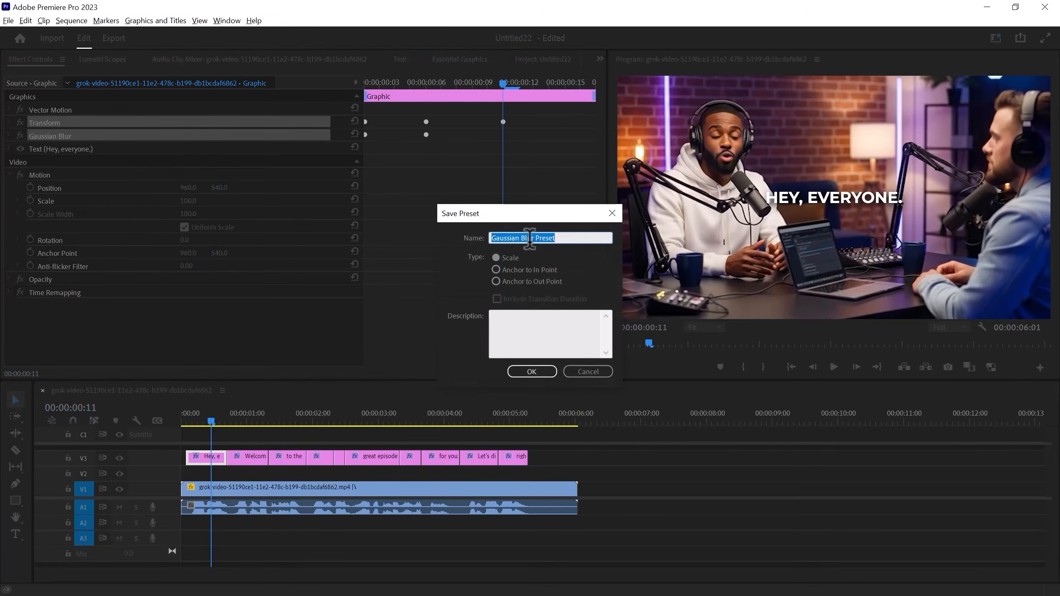
pyautogui.write('Viral Caption Youtube')
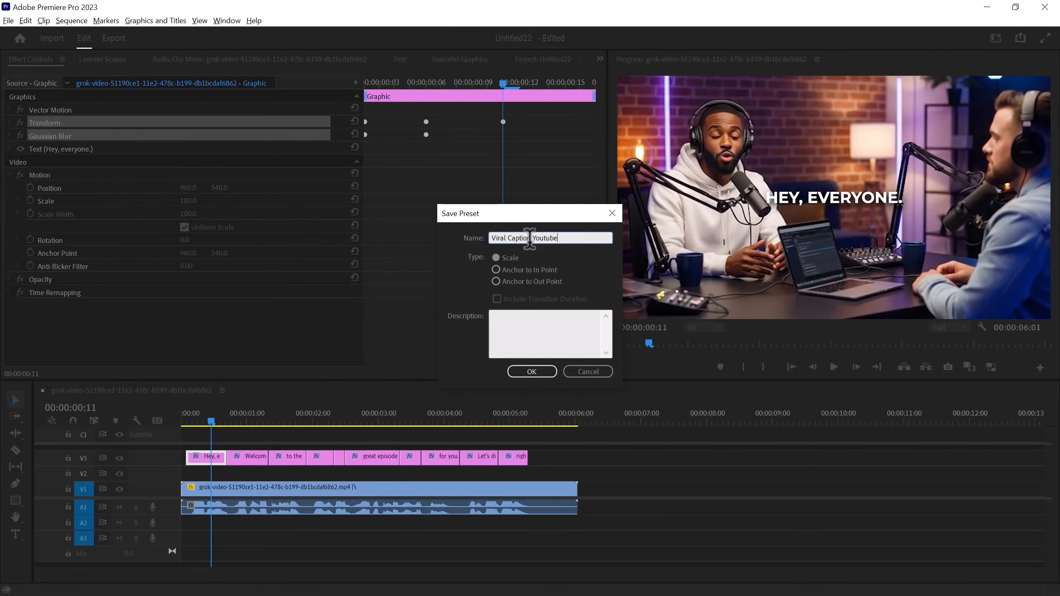
pyautogui.click(532, 371)
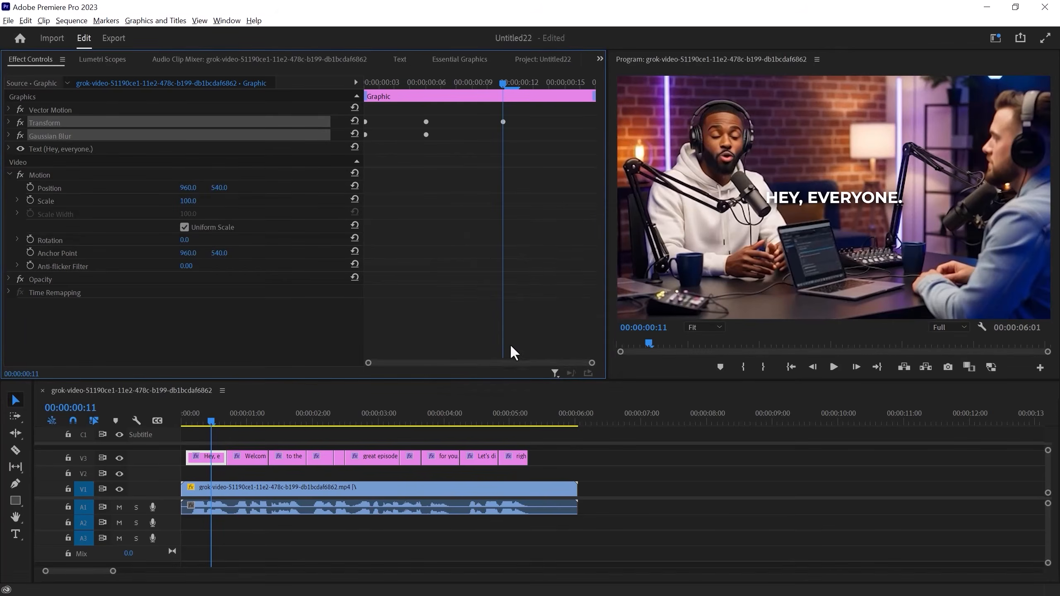
# Apply the Viral Caption Youtube effect preset to all the caption graphics after the first one
pyautogui.click(600, 58)
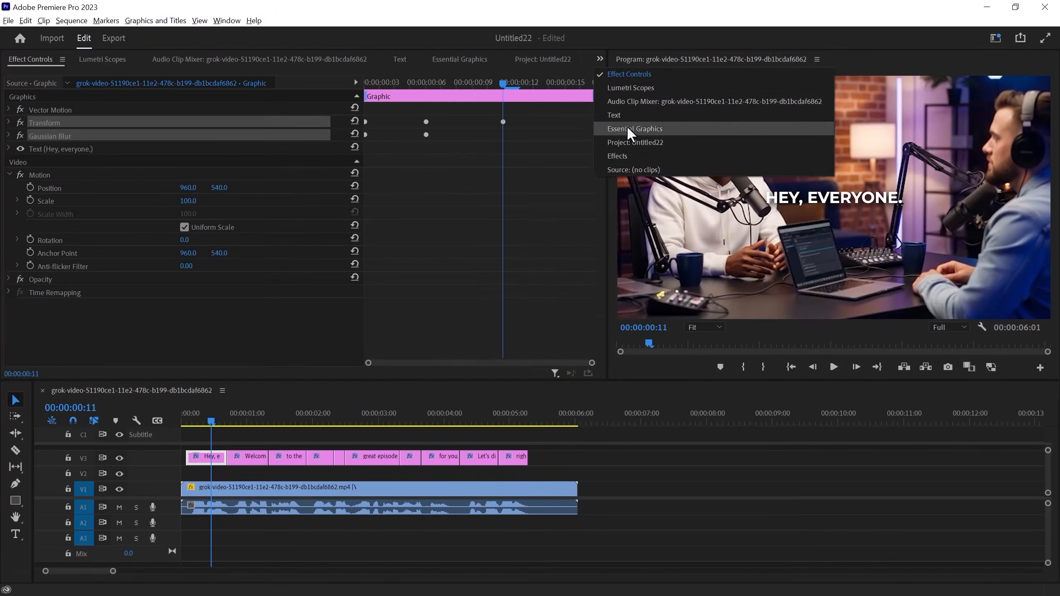
pyautogui.click(630, 156)
pyautogui.moveTo(557, 465); pyautogui.dragTo(229, 445)
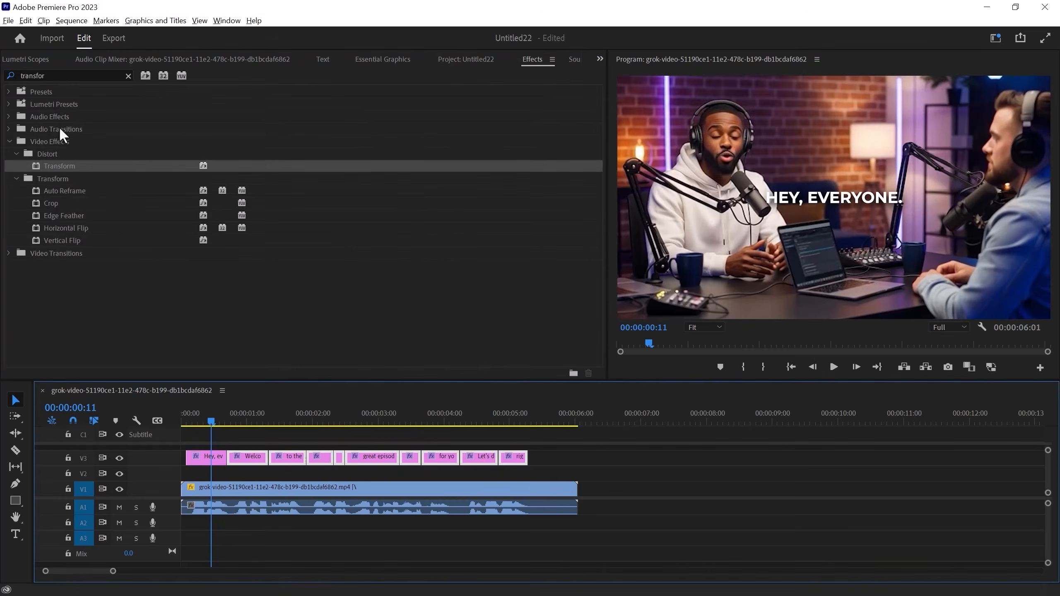
pyautogui.click(128, 76)
pyautogui.click(9, 92)
pyautogui.moveTo(67, 104); pyautogui.dragTo(243, 457)
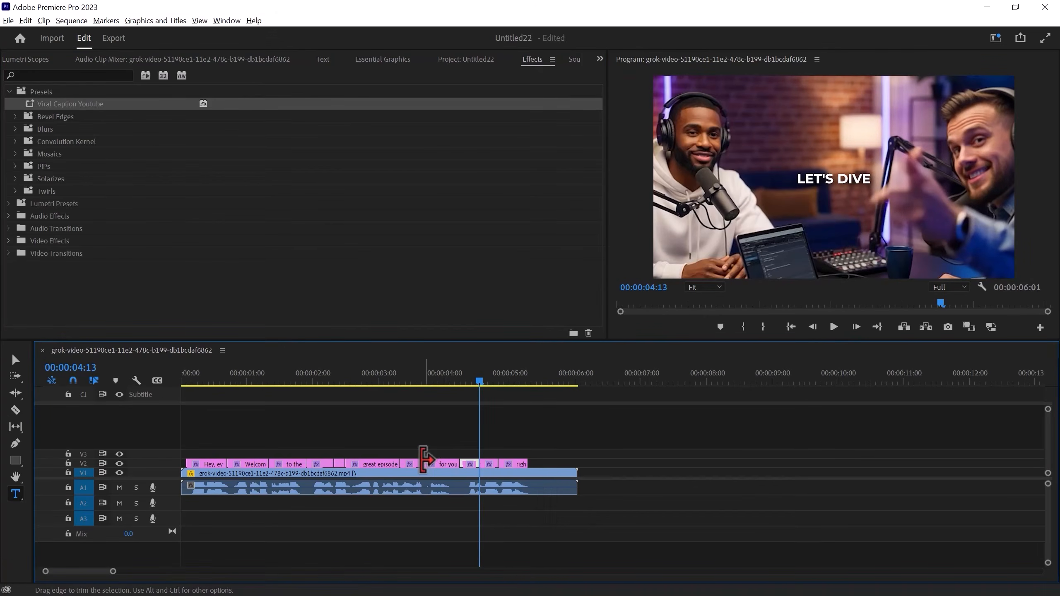
# Move the "lined up" caption to V6, "for you" to V5, and the two "Let's dive" captions to V4 and V3
pyautogui.moveTo(411, 463); pyautogui.dragTo(416, 414)
pyautogui.moveTo(431, 465); pyautogui.dragTo(430, 436)
pyautogui.moveTo(469, 470); pyautogui.dragTo(492, 464)
# Shorten the text of the two "Let's dive" captions to "Let's" on V4 and "dive" on V3
pyautogui.click(468, 386)
pyautogui.click(16, 499)
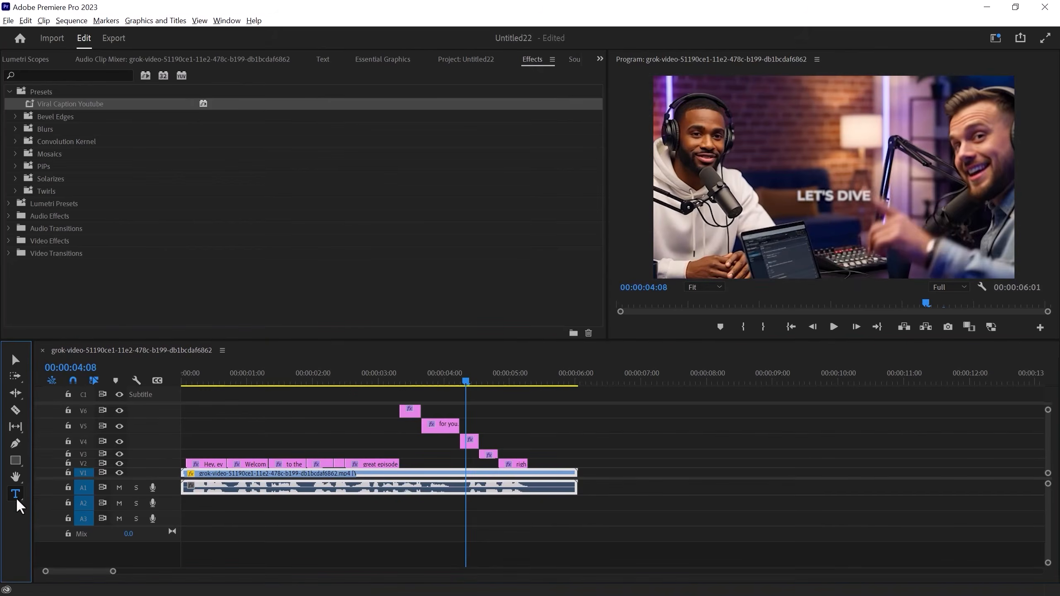
pyautogui.click(472, 386)
pyautogui.doubleClick(855, 185)
pyautogui.press('BackSpace')
pyautogui.click(485, 382)
pyautogui.click(854, 176)
pyautogui.moveTo(492, 386); pyautogui.dragTo(523, 386)
# Extend the last five captions to the end of the video clip and play back the ending
pyautogui.click(15, 360)
pyautogui.moveTo(420, 411); pyautogui.dragTo(577, 413)
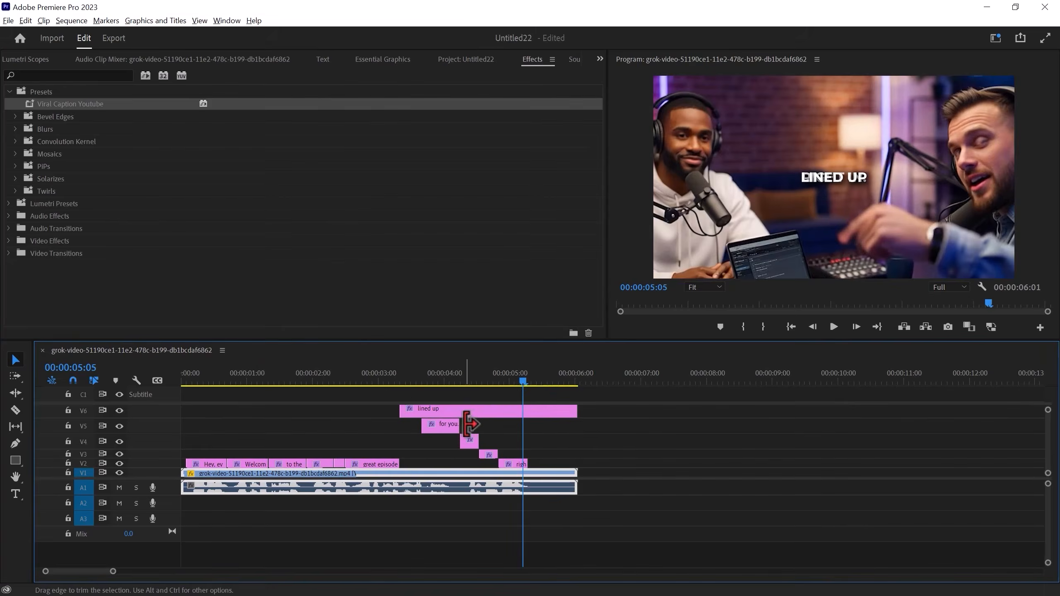
pyautogui.moveTo(459, 427); pyautogui.dragTo(577, 428)
pyautogui.moveTo(479, 442); pyautogui.dragTo(579, 442)
pyautogui.moveTo(499, 455); pyautogui.dragTo(577, 455)
pyautogui.moveTo(527, 464); pyautogui.dragTo(577, 464)
pyautogui.click(417, 381)
pyautogui.press('space')
pyautogui.press('space')
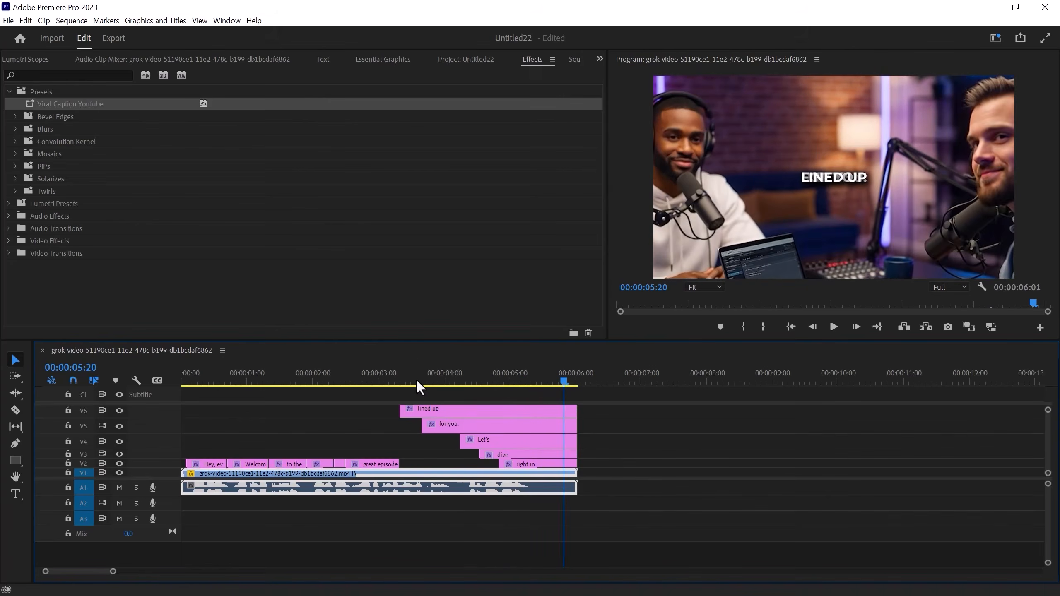
# Lock video tracks V5 through V1 so only the "lined up" caption on V6 can be edited
pyautogui.click(445, 413)
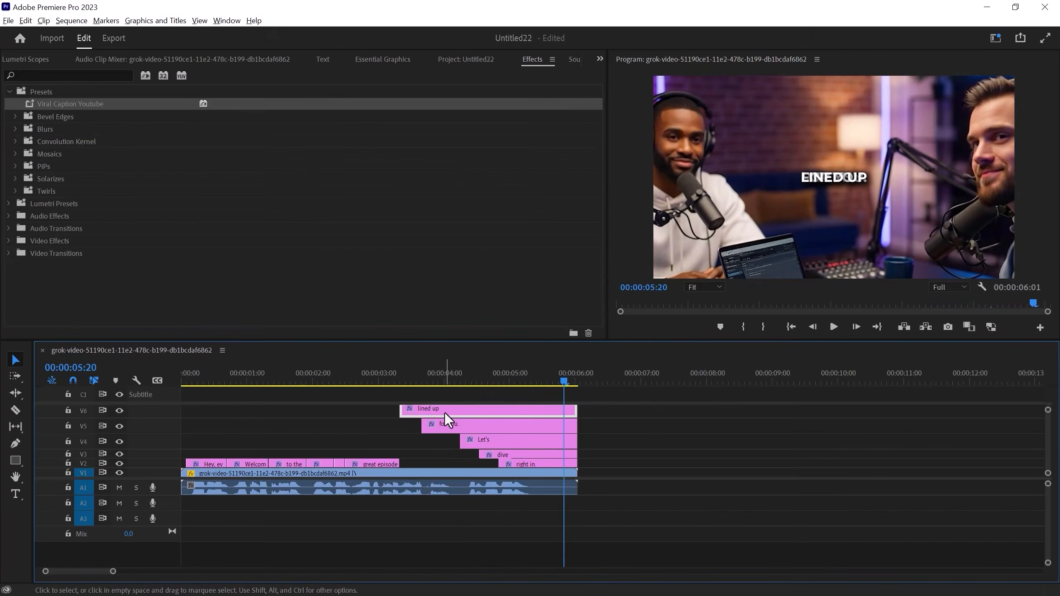
pyautogui.click(68, 426)
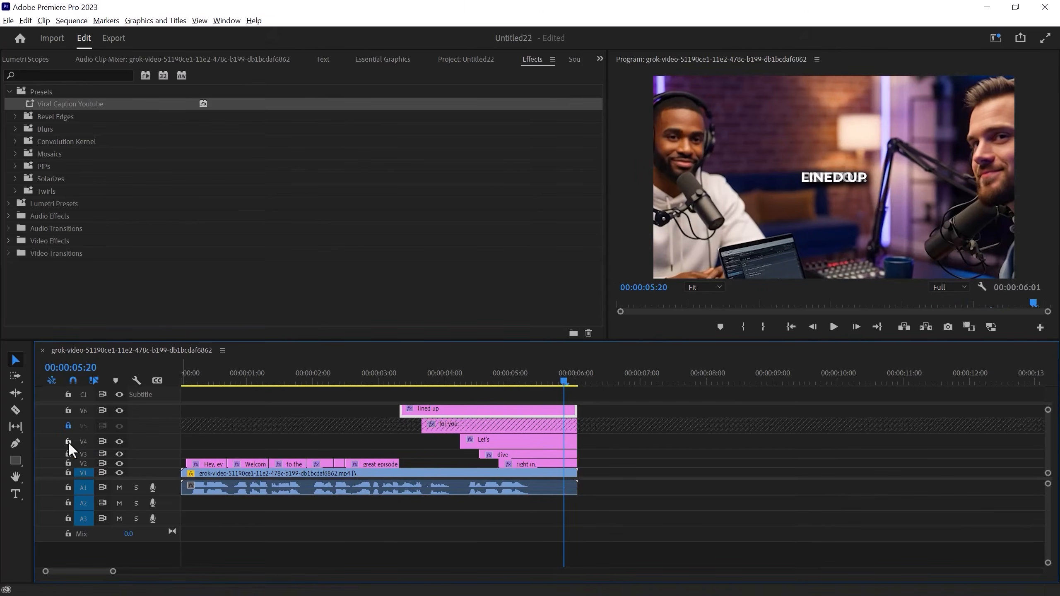
pyautogui.click(67, 473)
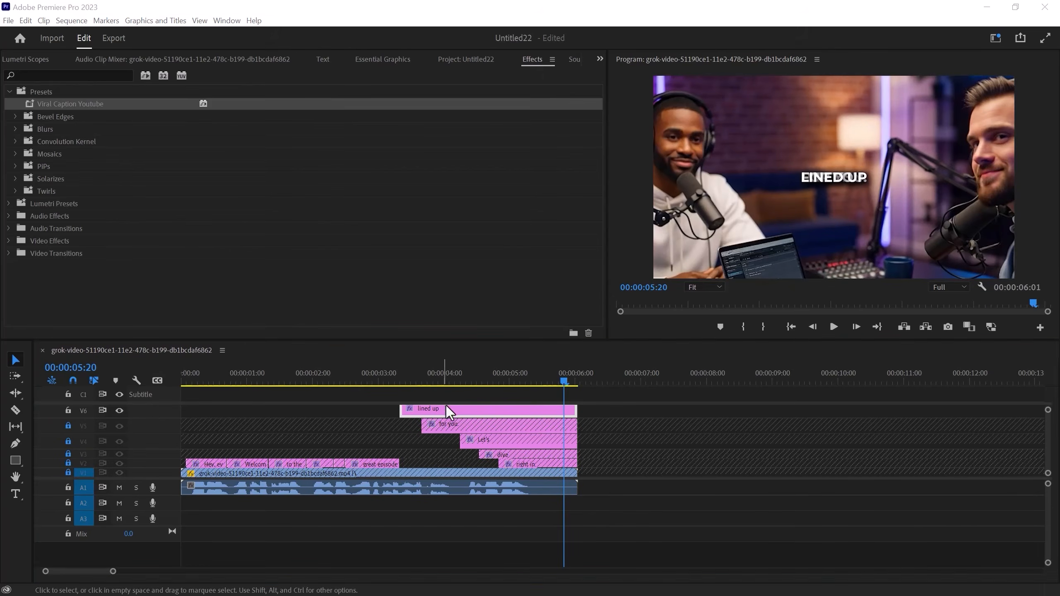
# Move the "lined up" caption text off the overlapping captions, up and to the left of "for you"
pyautogui.click(460, 413)
pyautogui.click(828, 186)
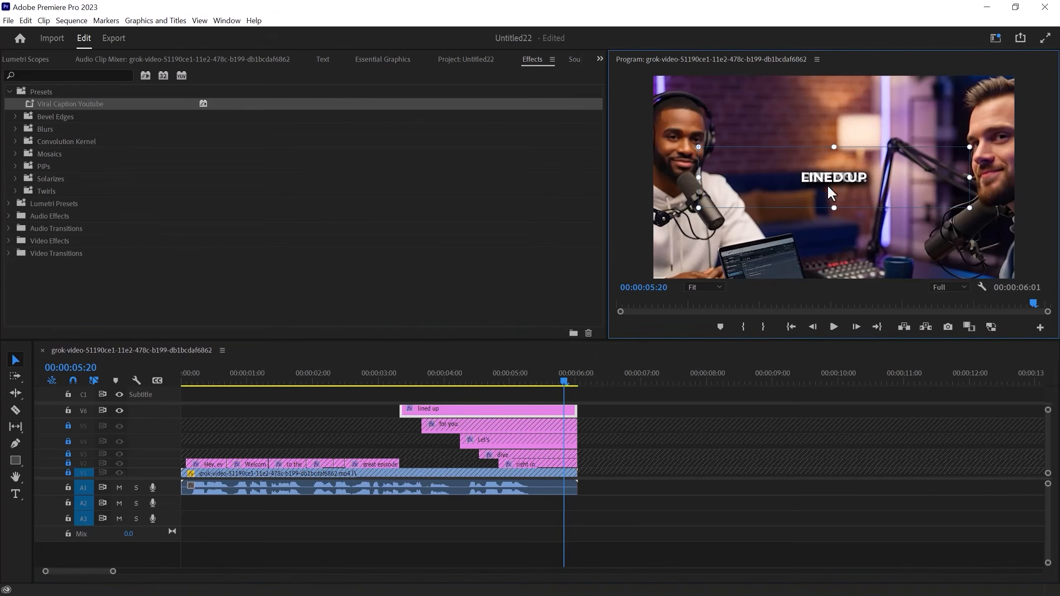
pyautogui.moveTo(847, 176); pyautogui.dragTo(853, 176)
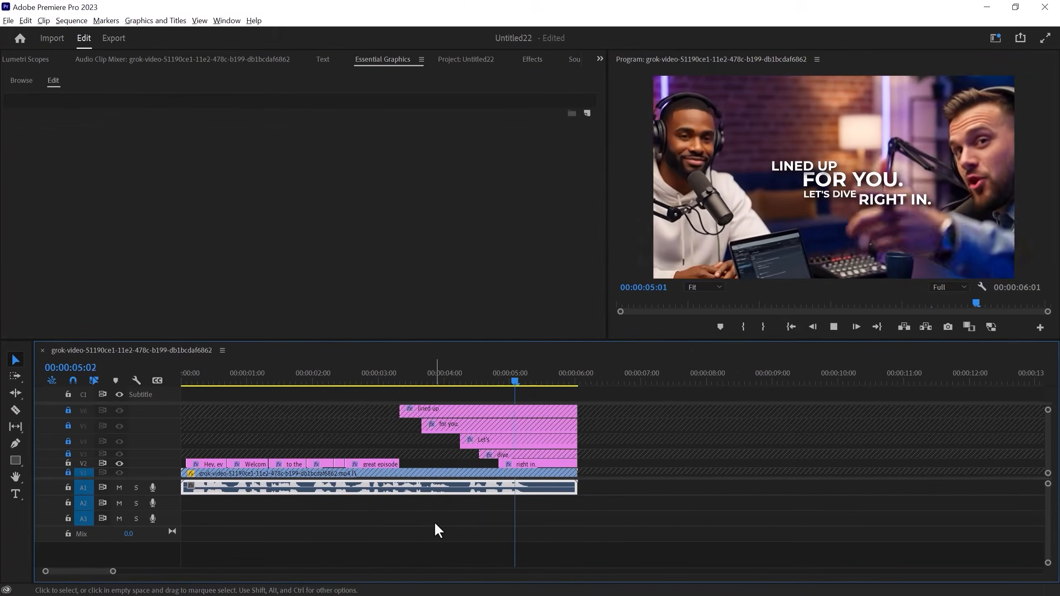
# Unlock all the video tracks and play back the arranged captions at the end of the clip
pyautogui.press('space')
pyautogui.moveTo(67, 411); pyautogui.dragTo(68, 454)
pyautogui.moveTo(569, 381); pyautogui.dragTo(374, 378)
pyautogui.press('space')
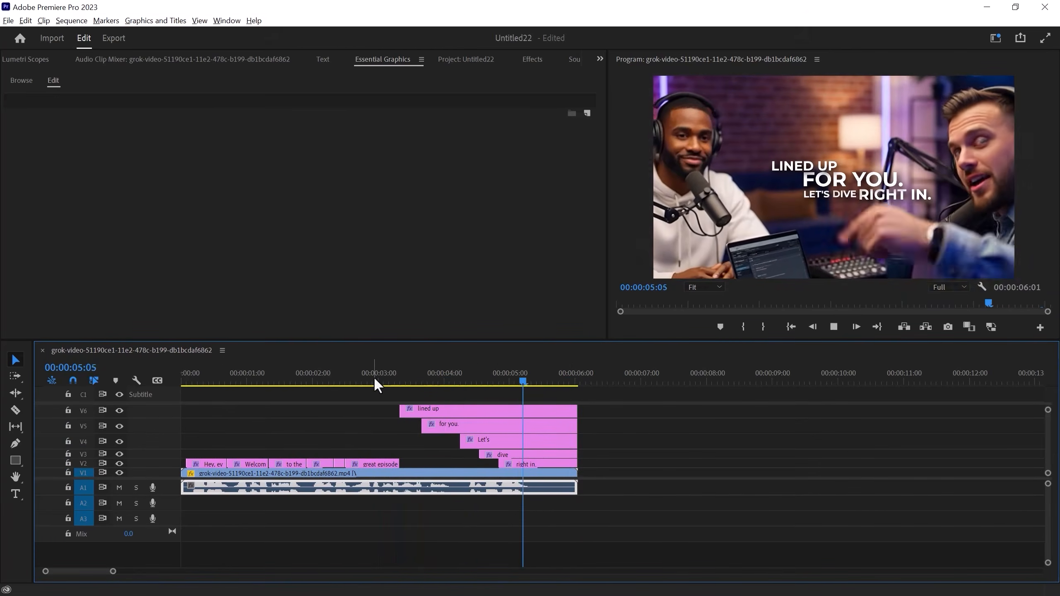
pyautogui.press('space')
# Delete the Gaussian Blur and Transform effects from the "lined up" caption on V6
pyautogui.click(573, 411)
pyautogui.click(599, 58)
pyautogui.click(619, 75)
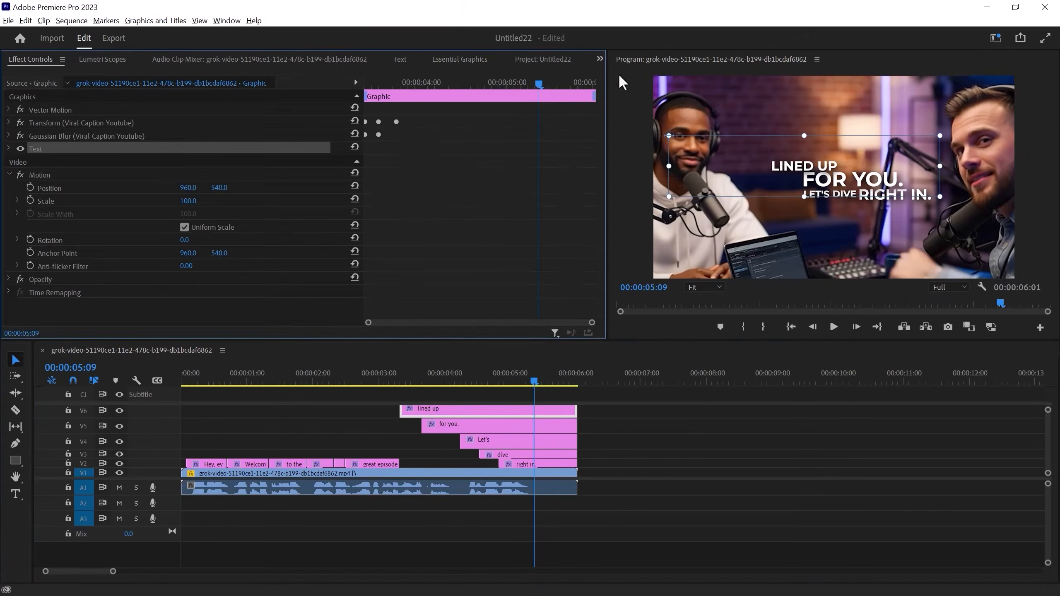
pyautogui.click(119, 134)
pyautogui.press('Delete')
pyautogui.click(121, 126)
pyautogui.press('Delete')
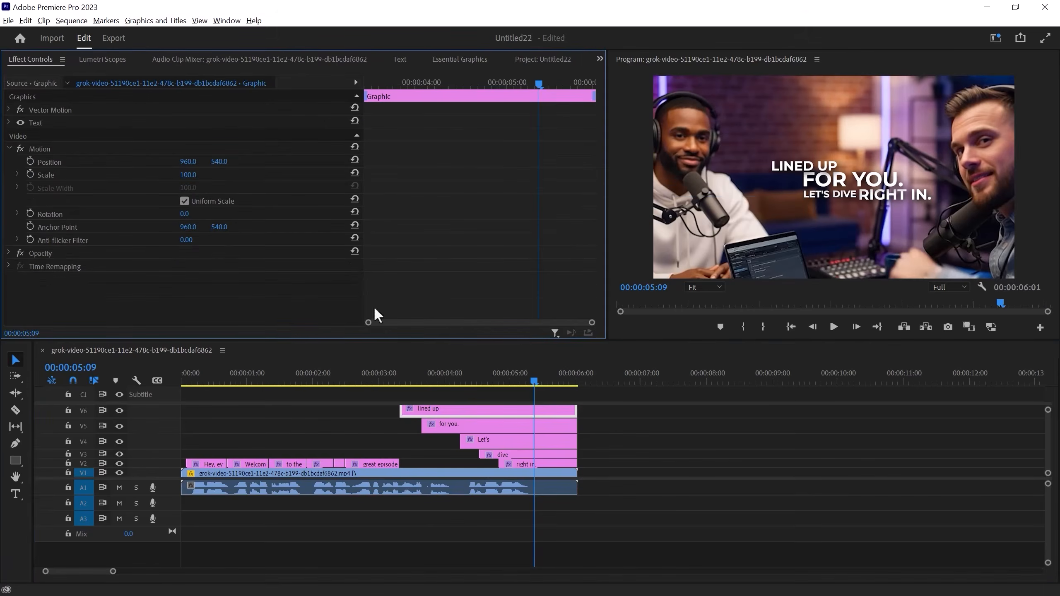
# Remove the Viral Caption Youtube effects from the "for you", "Let's", "dive" and "right in" captions
pyautogui.click(509, 426)
pyautogui.click(79, 124)
pyautogui.press('Delete')
pyautogui.click(514, 441)
pyautogui.click(80, 123)
pyautogui.press('Delete')
pyautogui.click(526, 455)
pyautogui.click(547, 464)
# Apply the Viral Caption Youtube preset to the five stacked captions from "lined up" to "right in" and play back the result
pyautogui.click(599, 57)
pyautogui.click(620, 154)
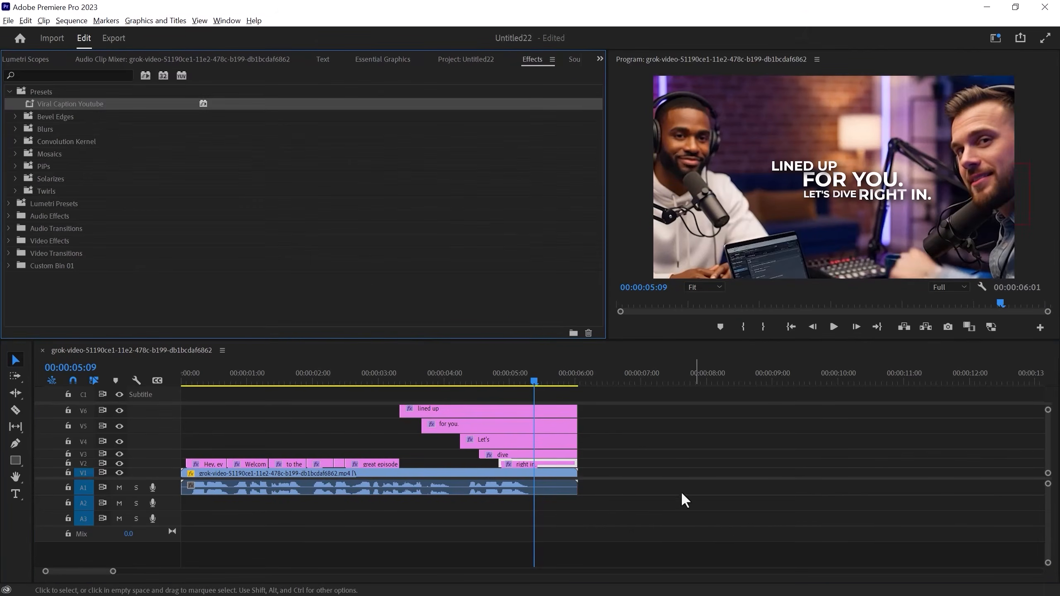
pyautogui.moveTo(596, 405); pyautogui.dragTo(536, 460)
pyautogui.moveTo(58, 105); pyautogui.dragTo(395, 379)
pyautogui.press('space')
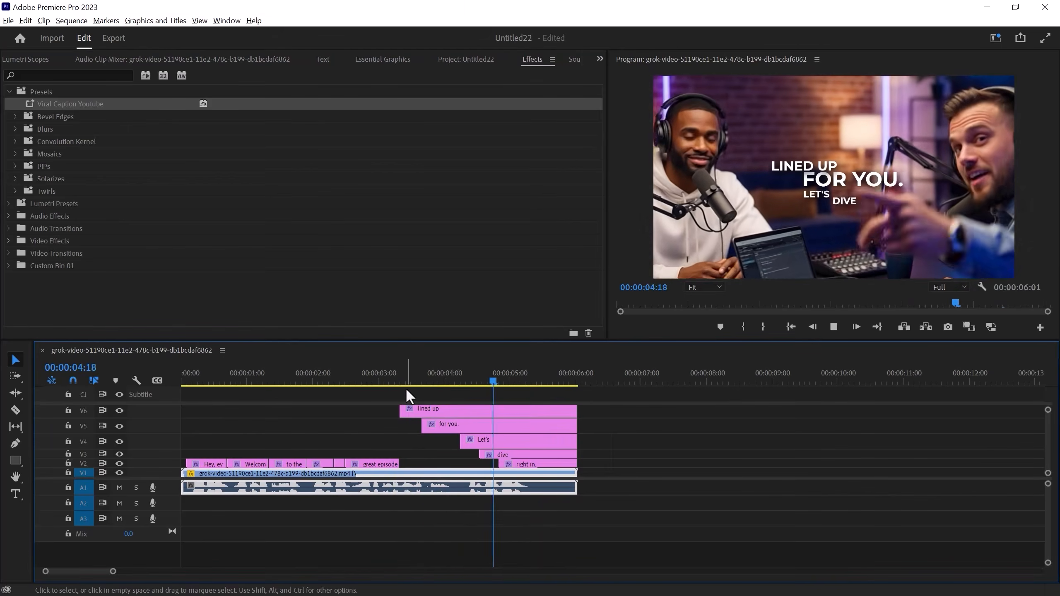
pyautogui.hotkey('alt', 'Tab')
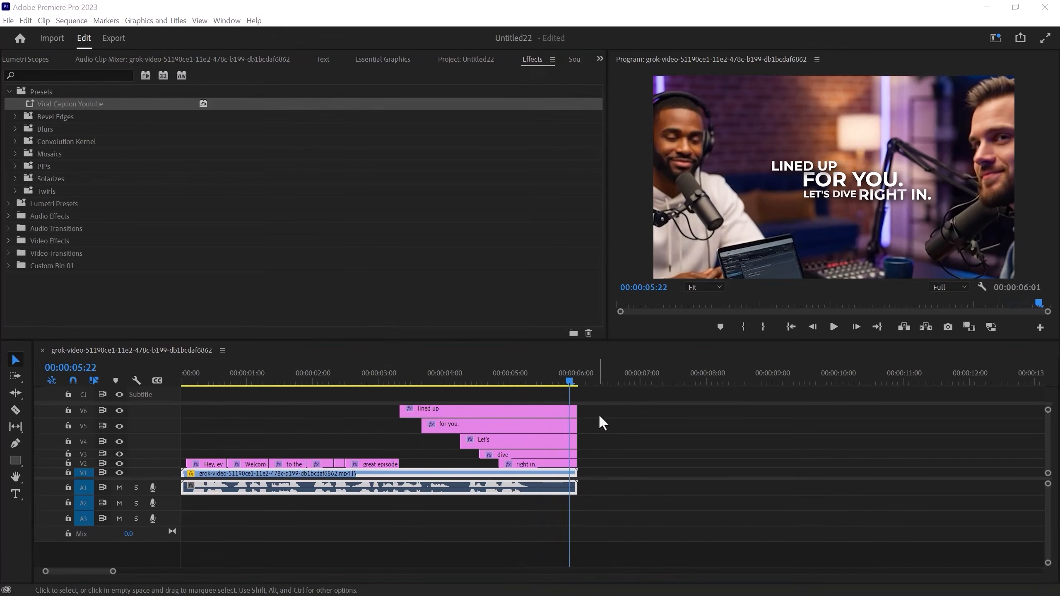
# Change the fill colour of the "right in" caption to red FA5252 and play back the stacked captions
pyautogui.click(548, 381)
pyautogui.click(551, 456)
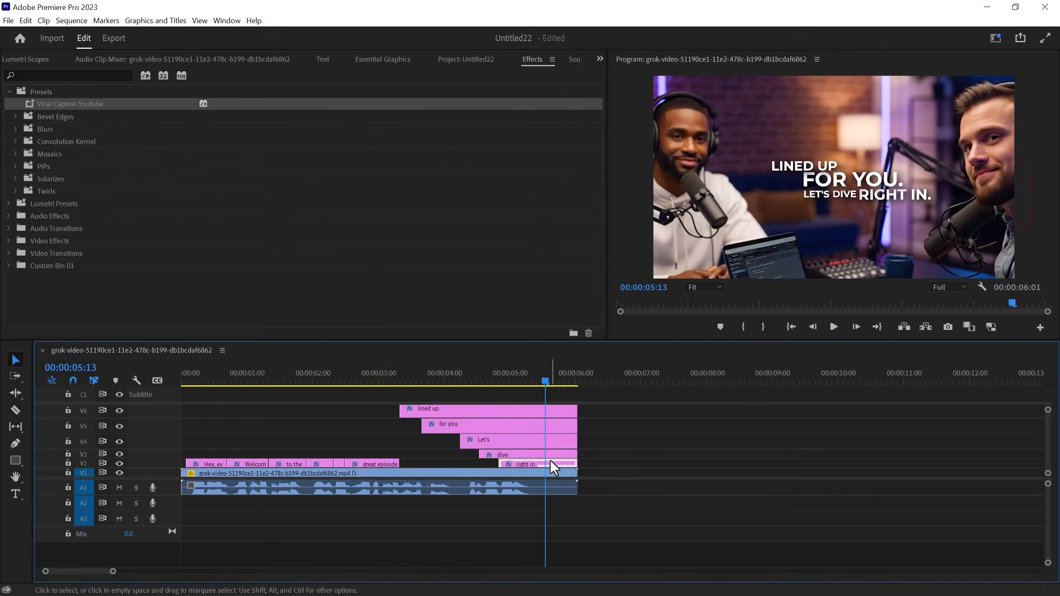
pyautogui.click(394, 60)
pyautogui.click(320, 121)
pyautogui.moveTo(599, 134); pyautogui.dragTo(604, 261)
pyautogui.click(39, 156)
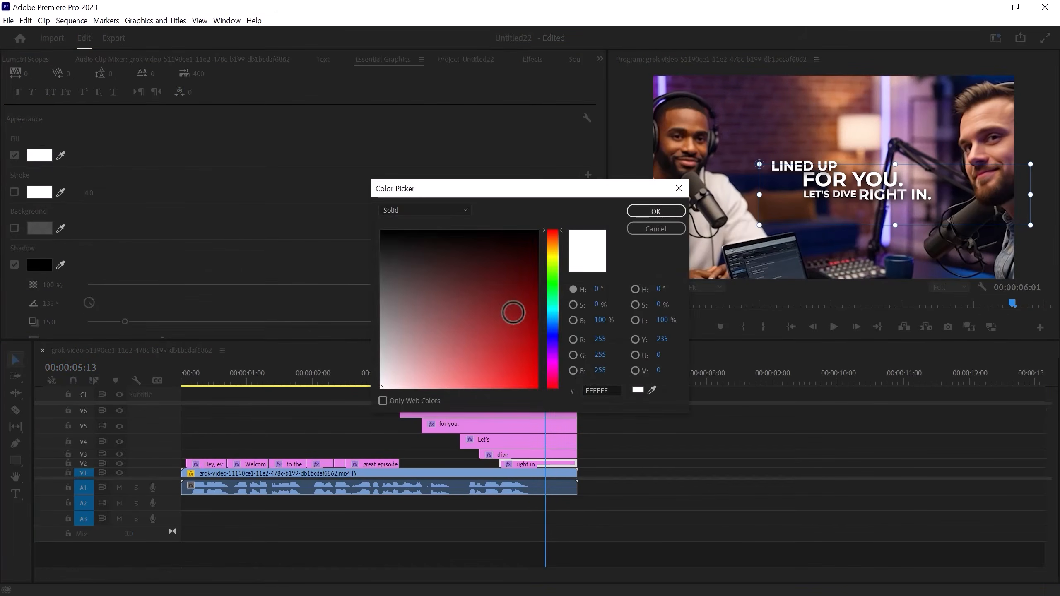
pyautogui.moveTo(515, 310); pyautogui.dragTo(546, 381)
pyautogui.click(485, 384)
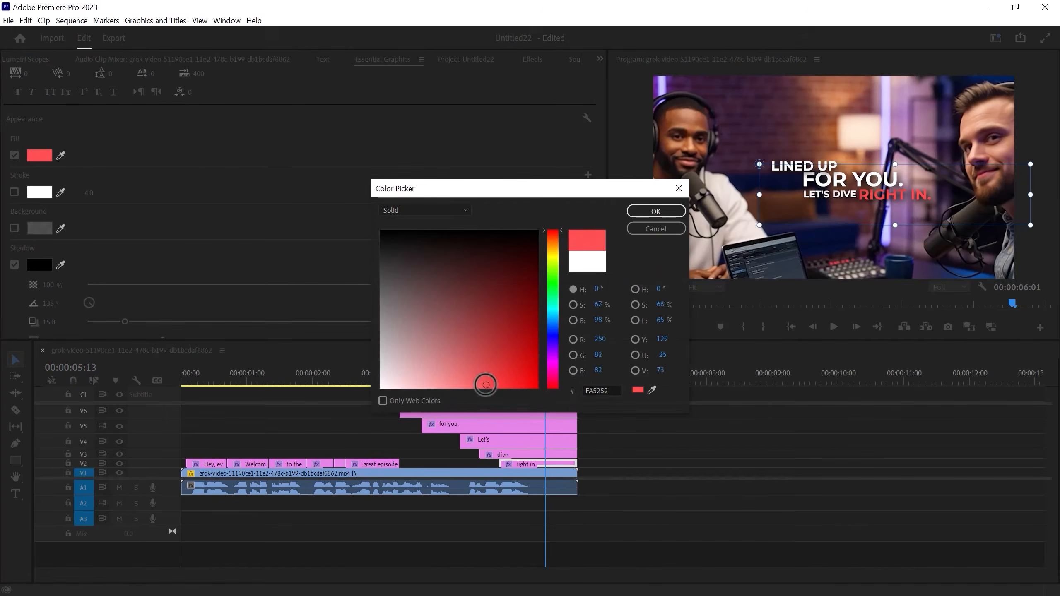
pyautogui.click(655, 211)
pyautogui.click(404, 378)
pyautogui.press('space')
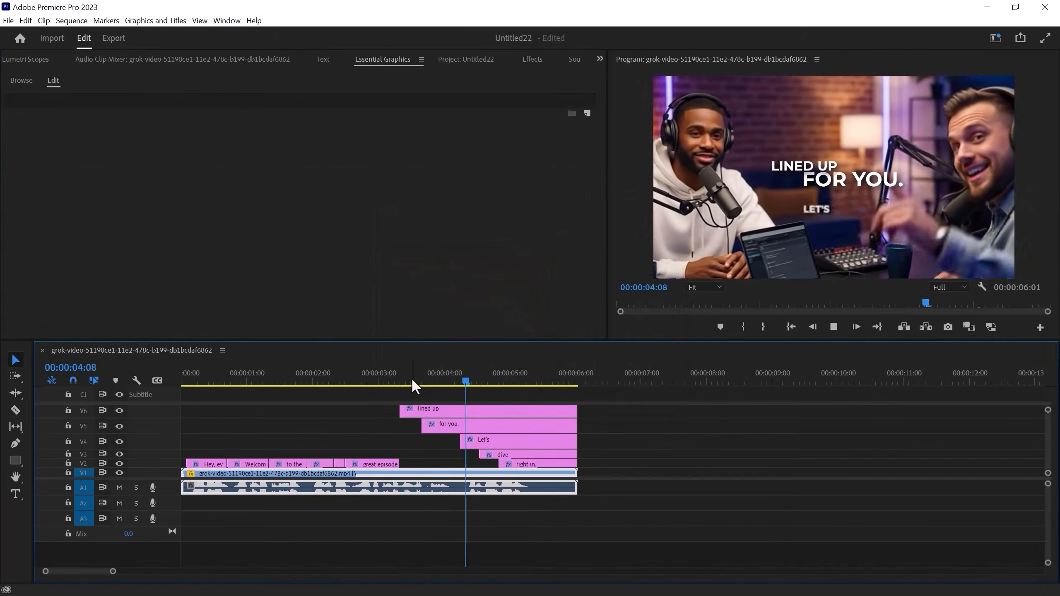
# Trim the ends of the "lined up" and "for you" caption clips on V6 and V5 to finish earlier
pyautogui.moveTo(576, 410); pyautogui.dragTo(554, 411)
pyautogui.moveTo(575, 426)
pyautogui.mouseDown()
pyautogui.moveTo(561, 428)
pyautogui.moveTo(566, 441)
pyautogui.mouseUp()
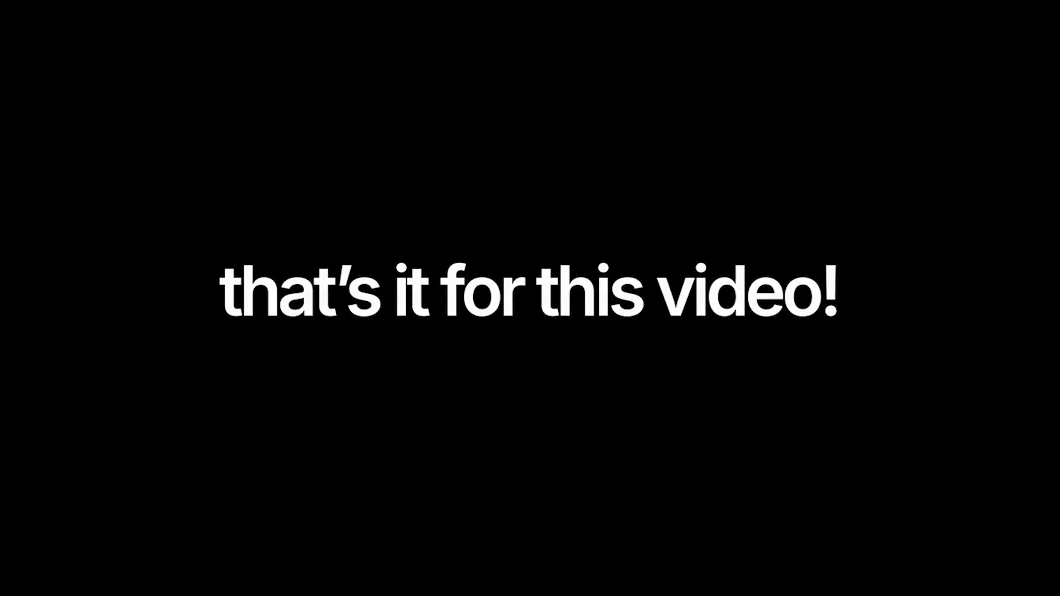